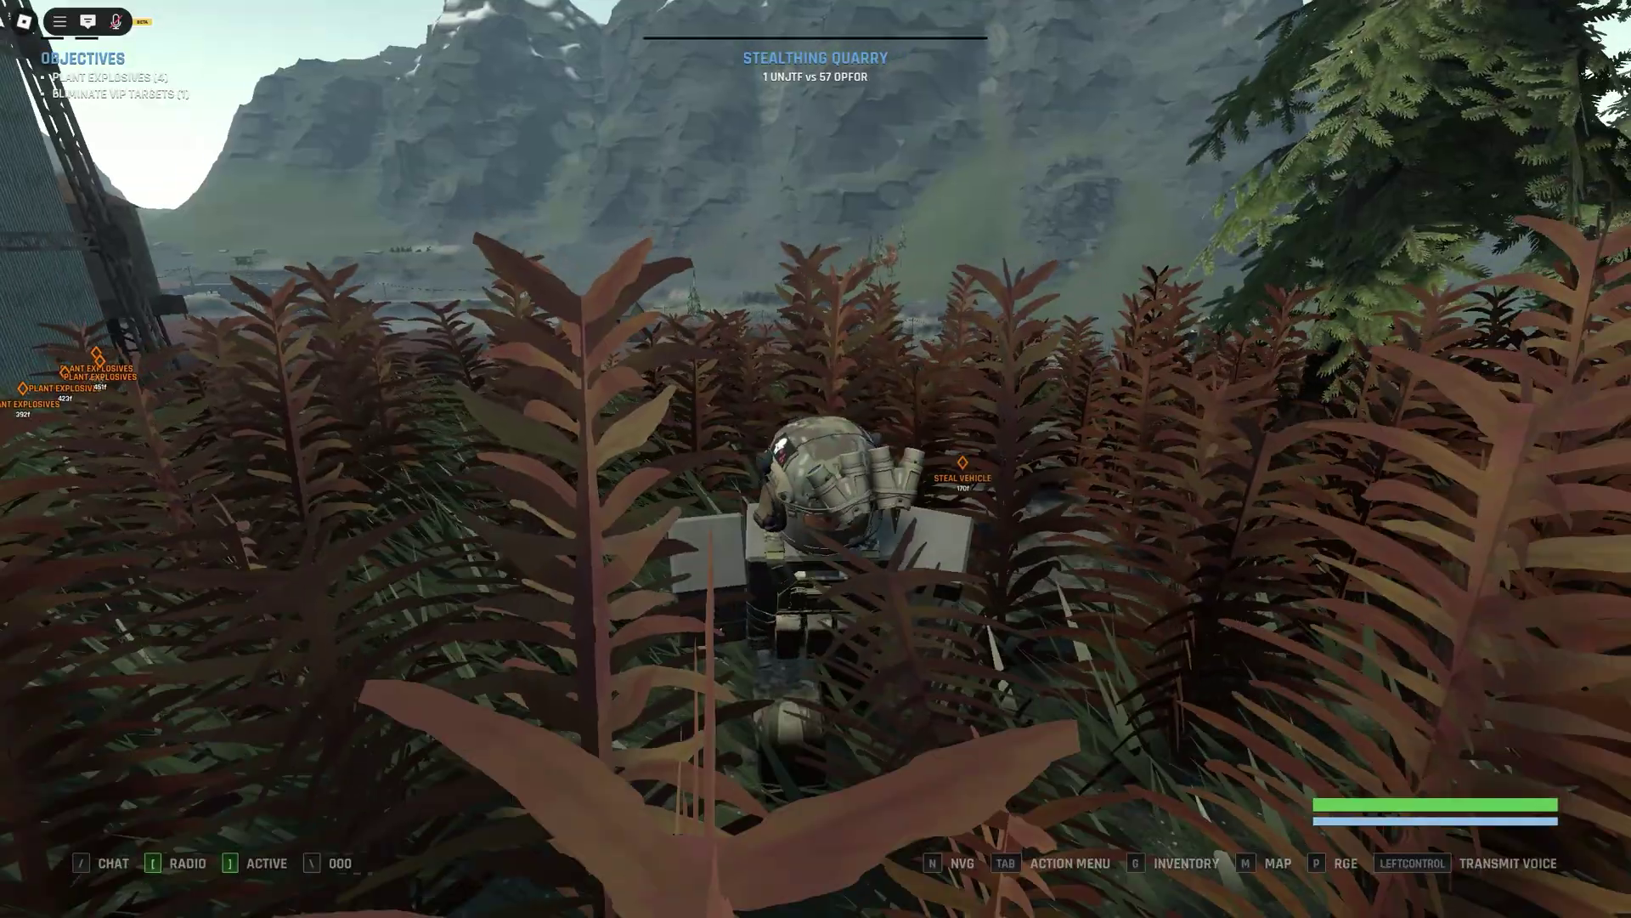
key("w")
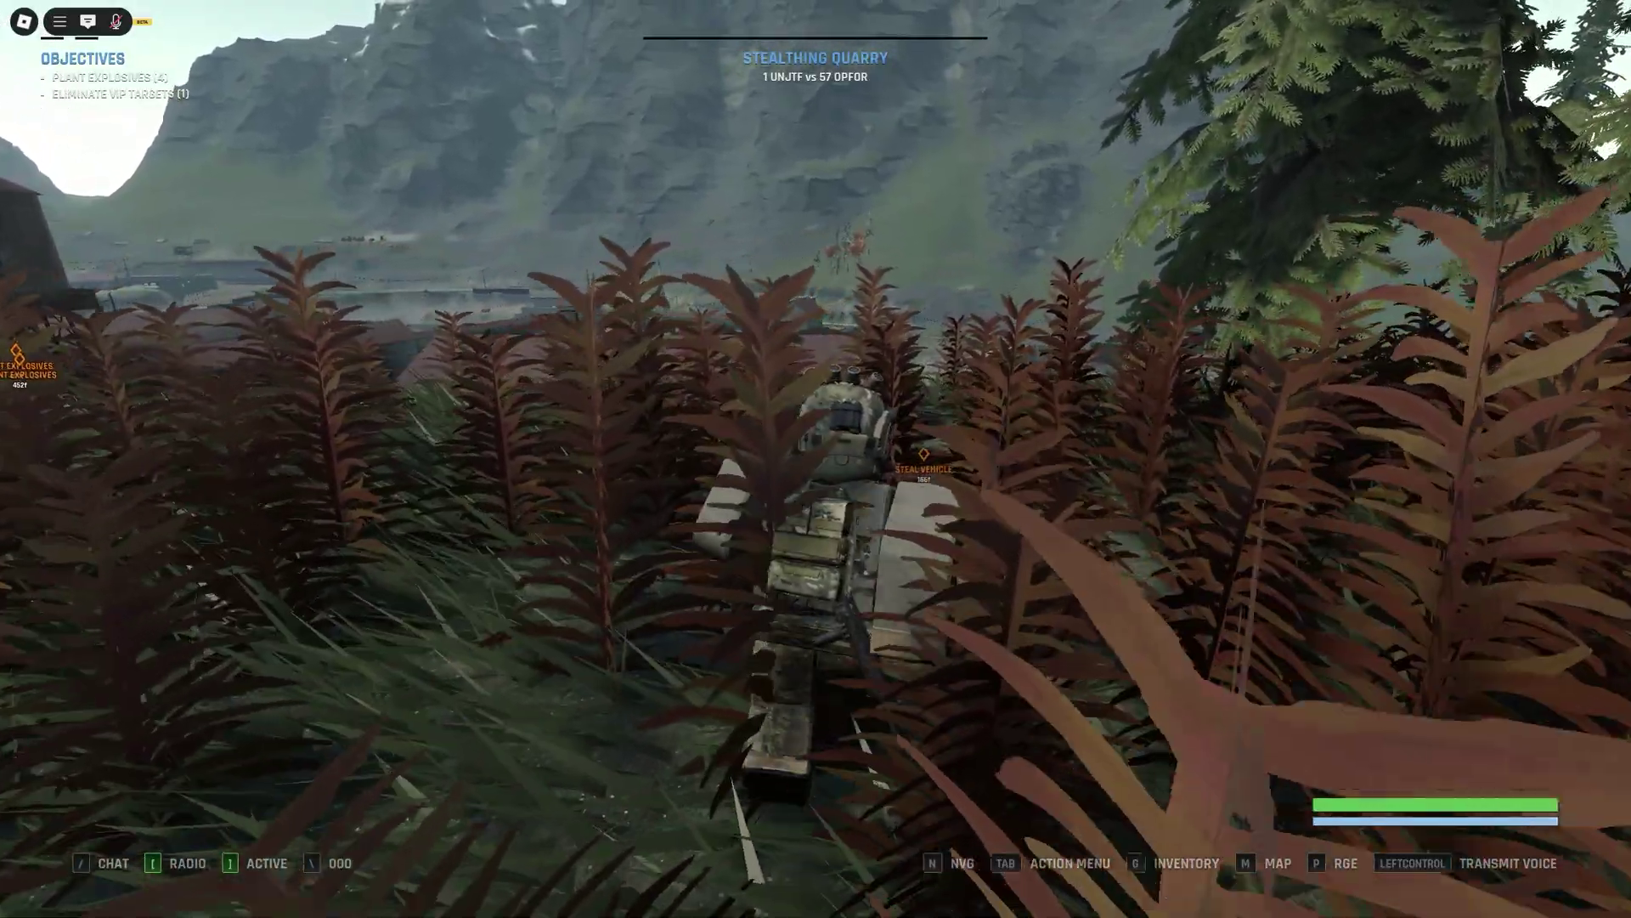
key("s")
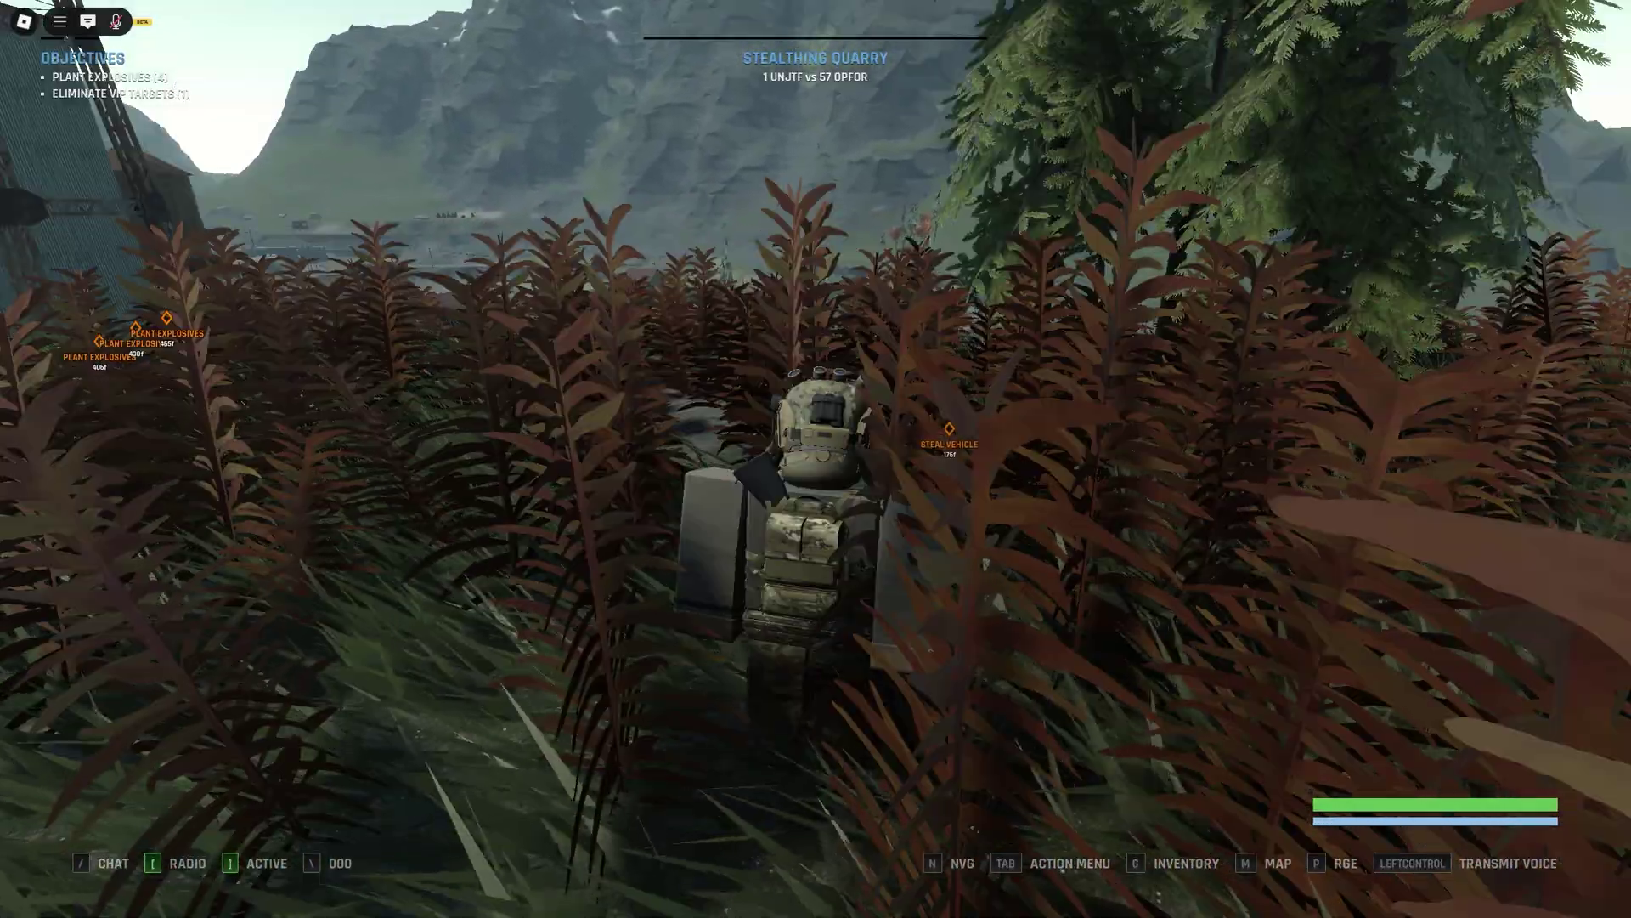
key("w")
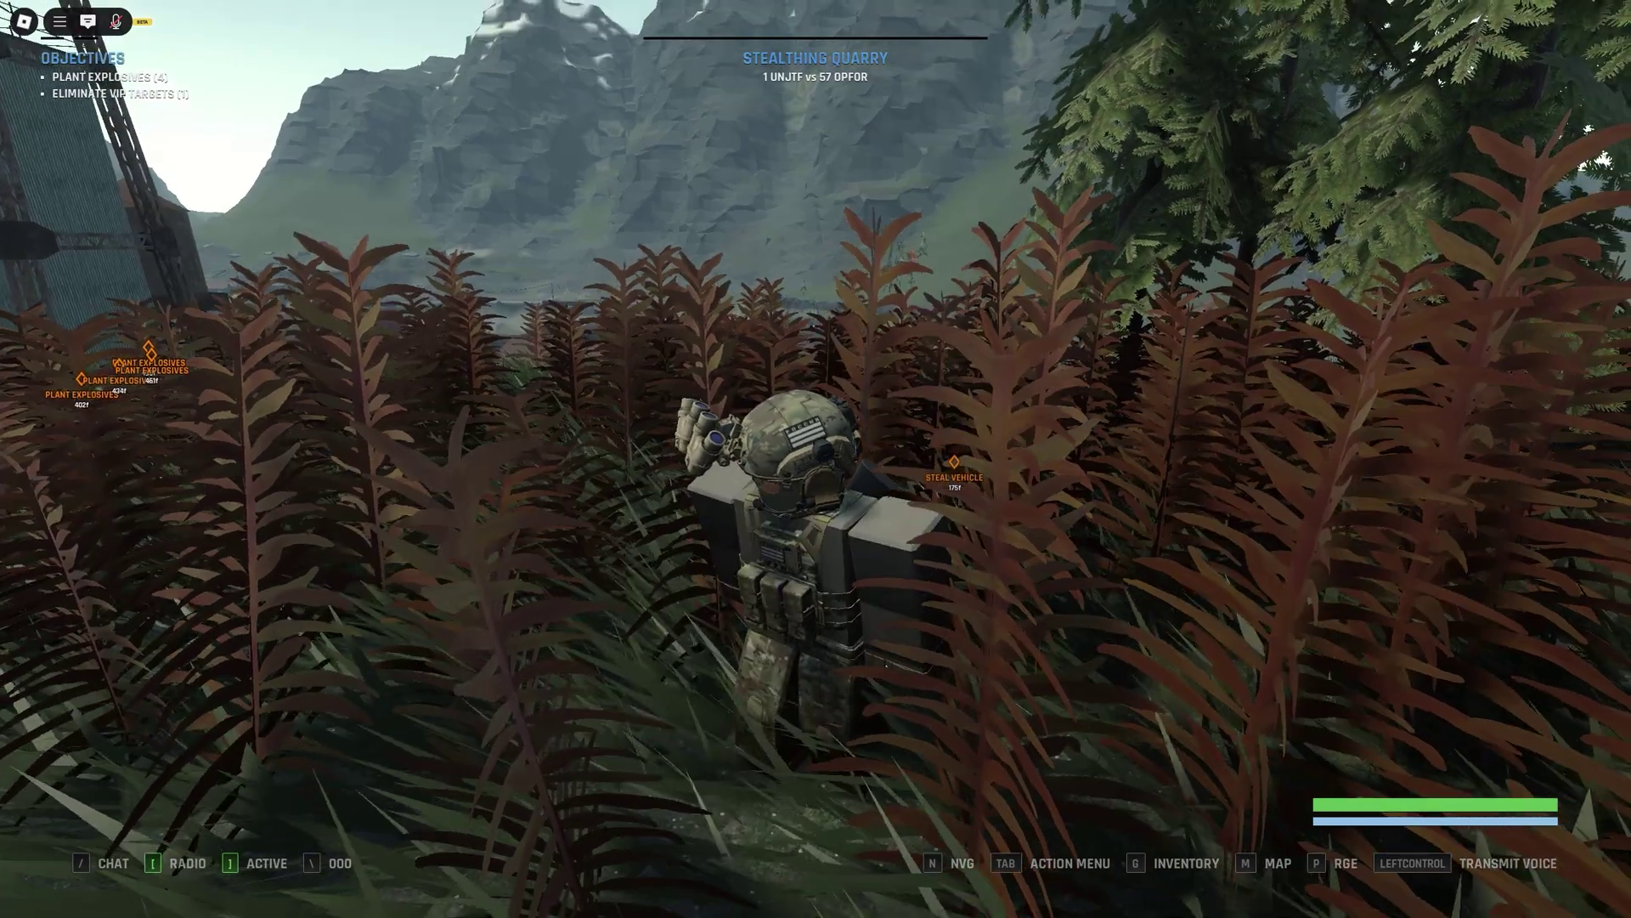
key("w")
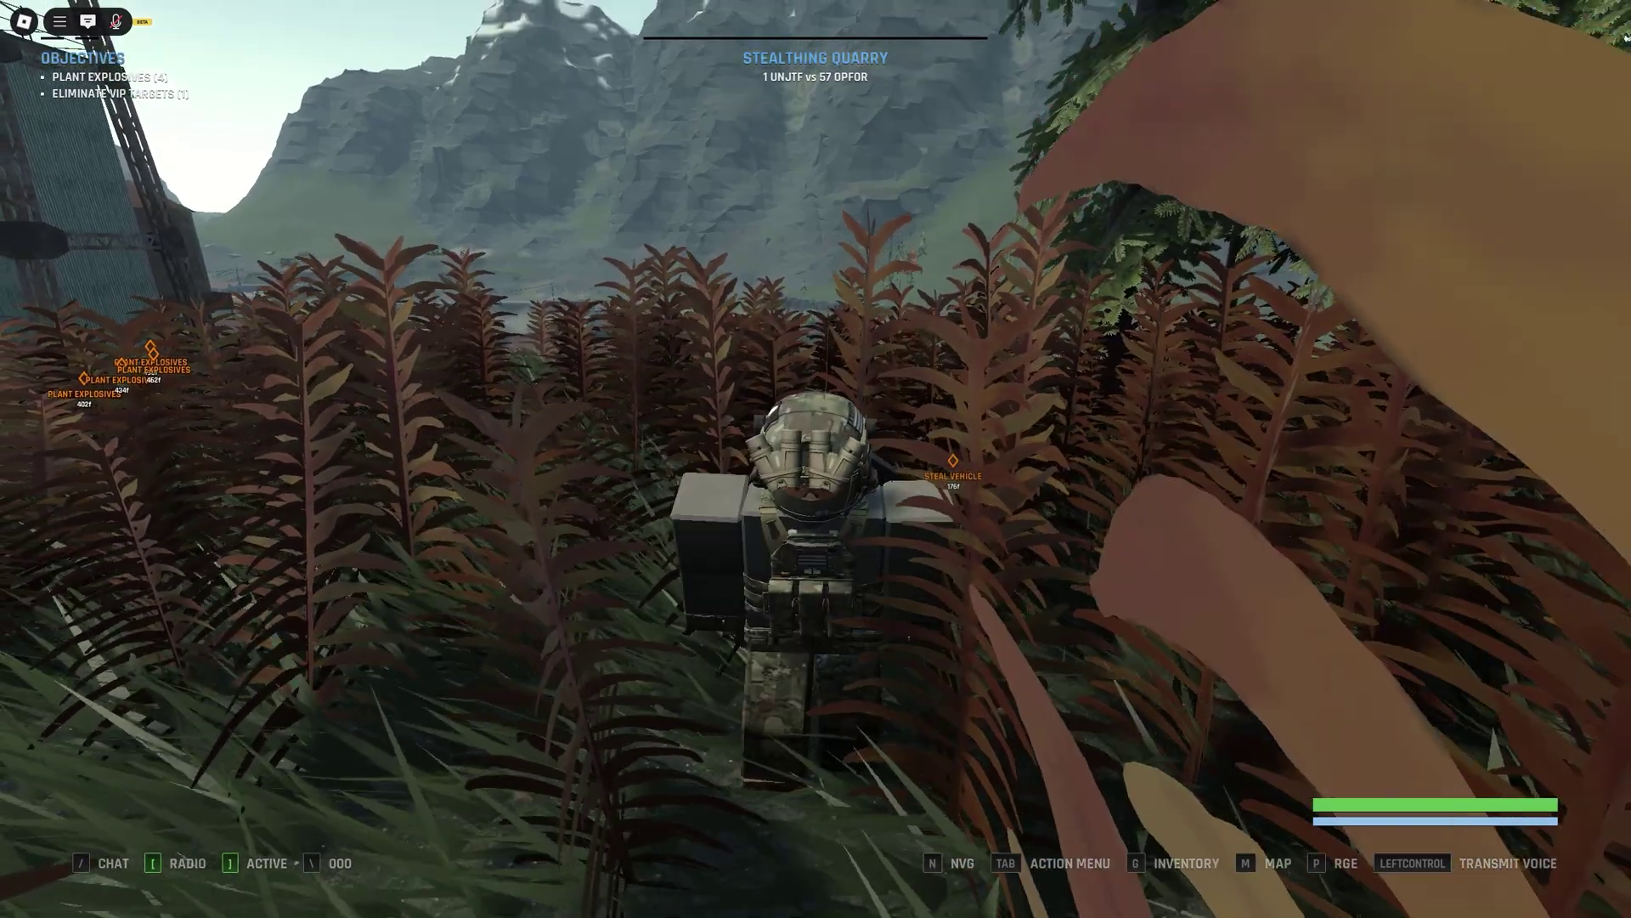
key("w")
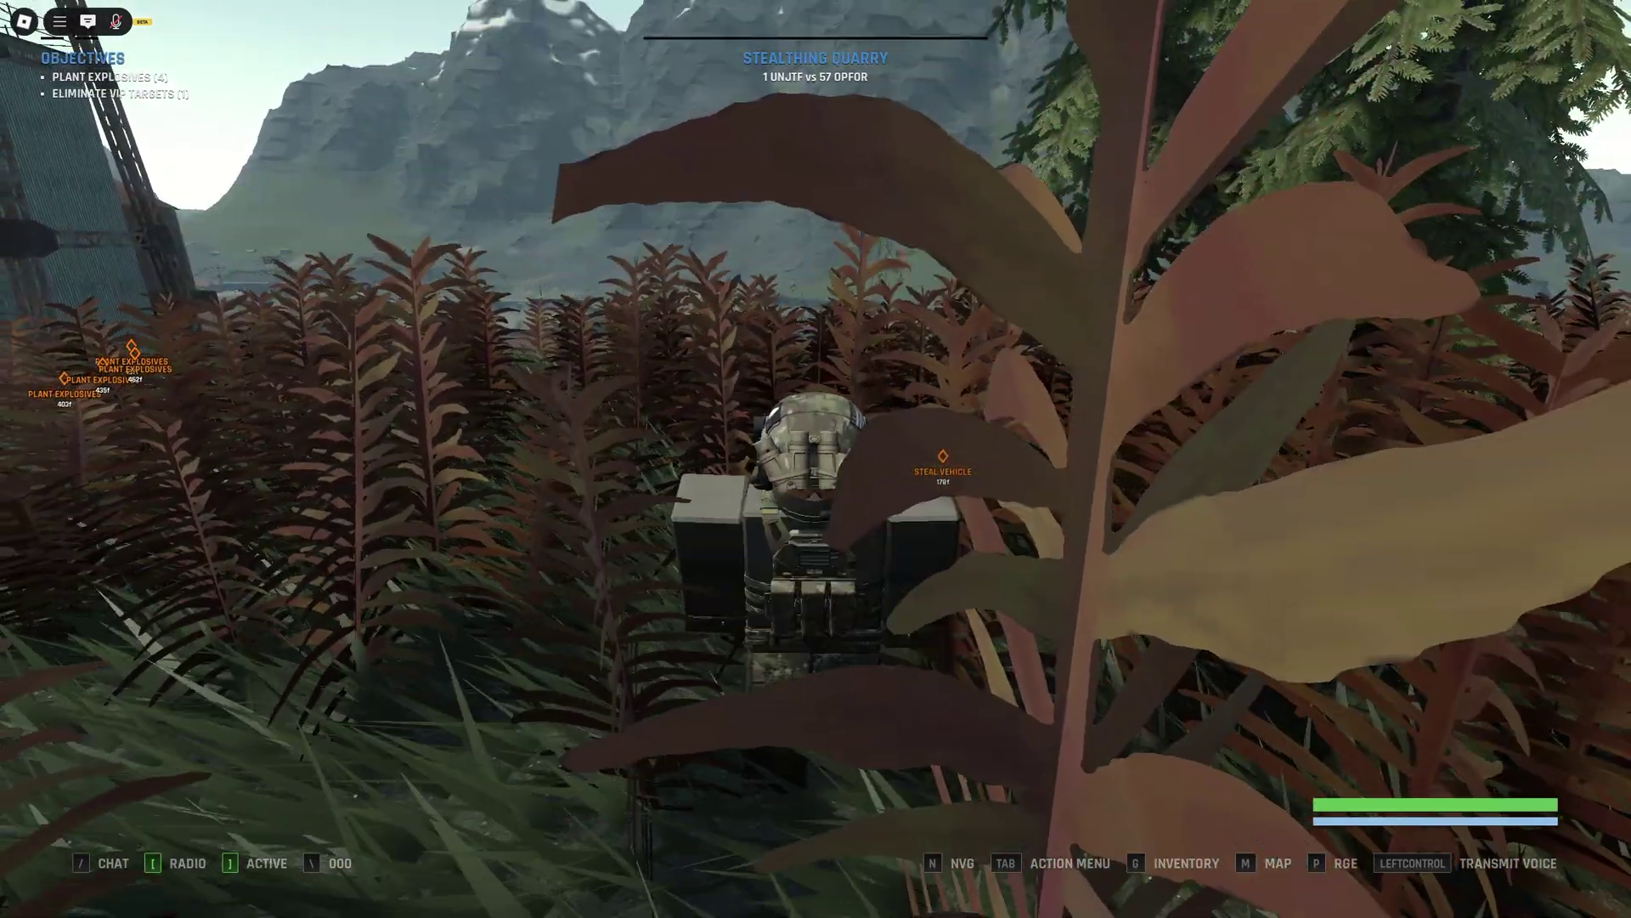
key("w")
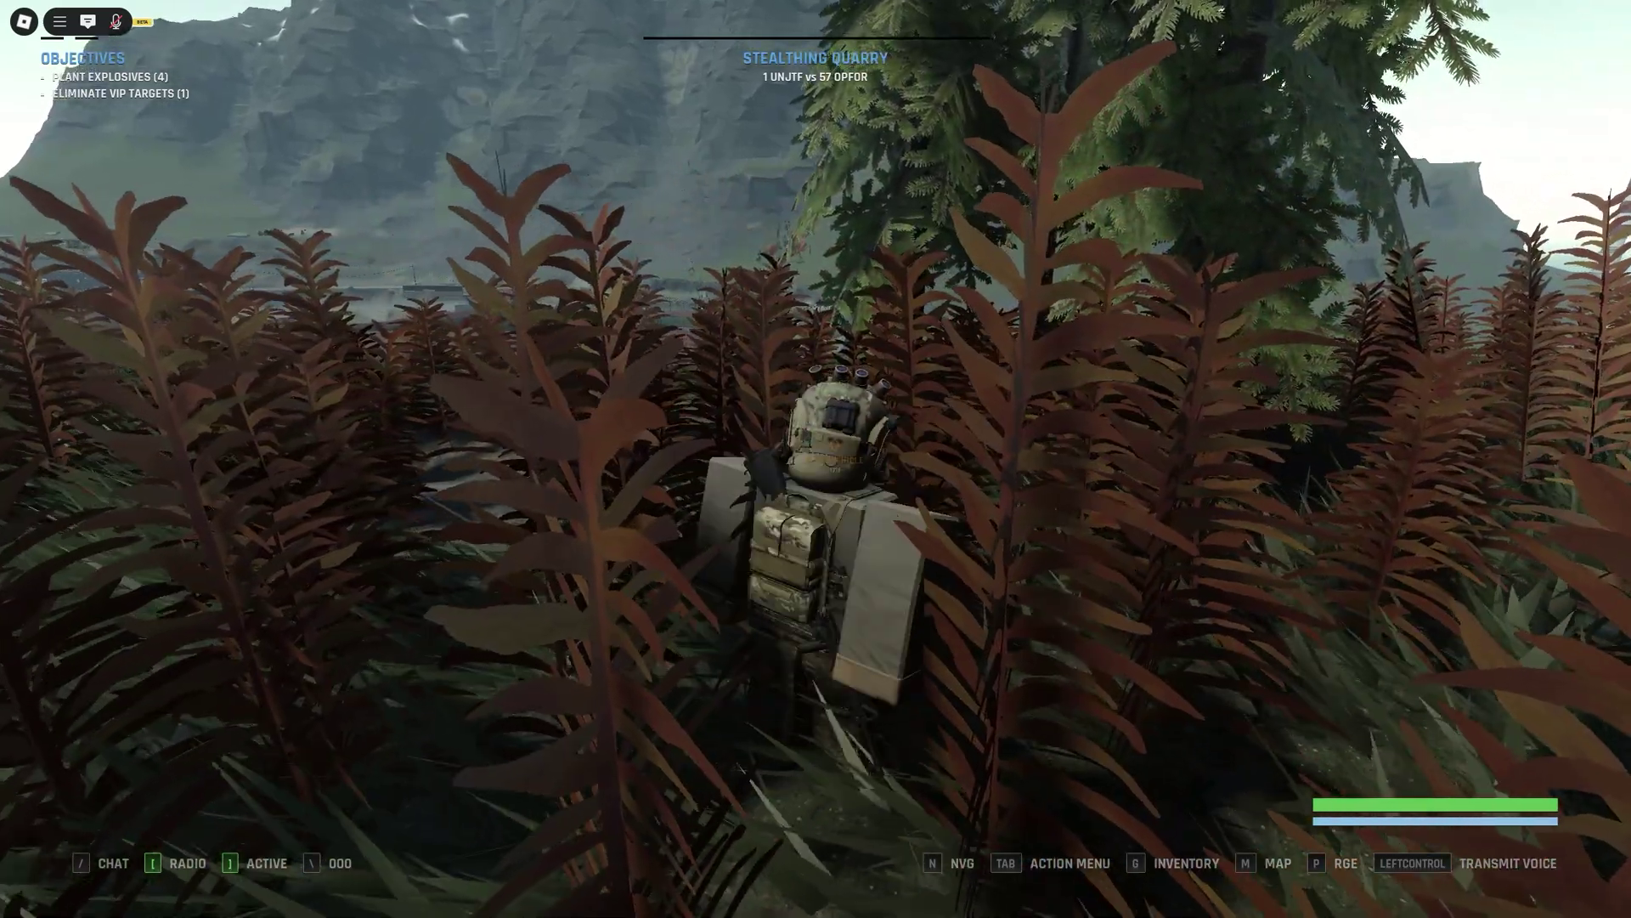
key("w")
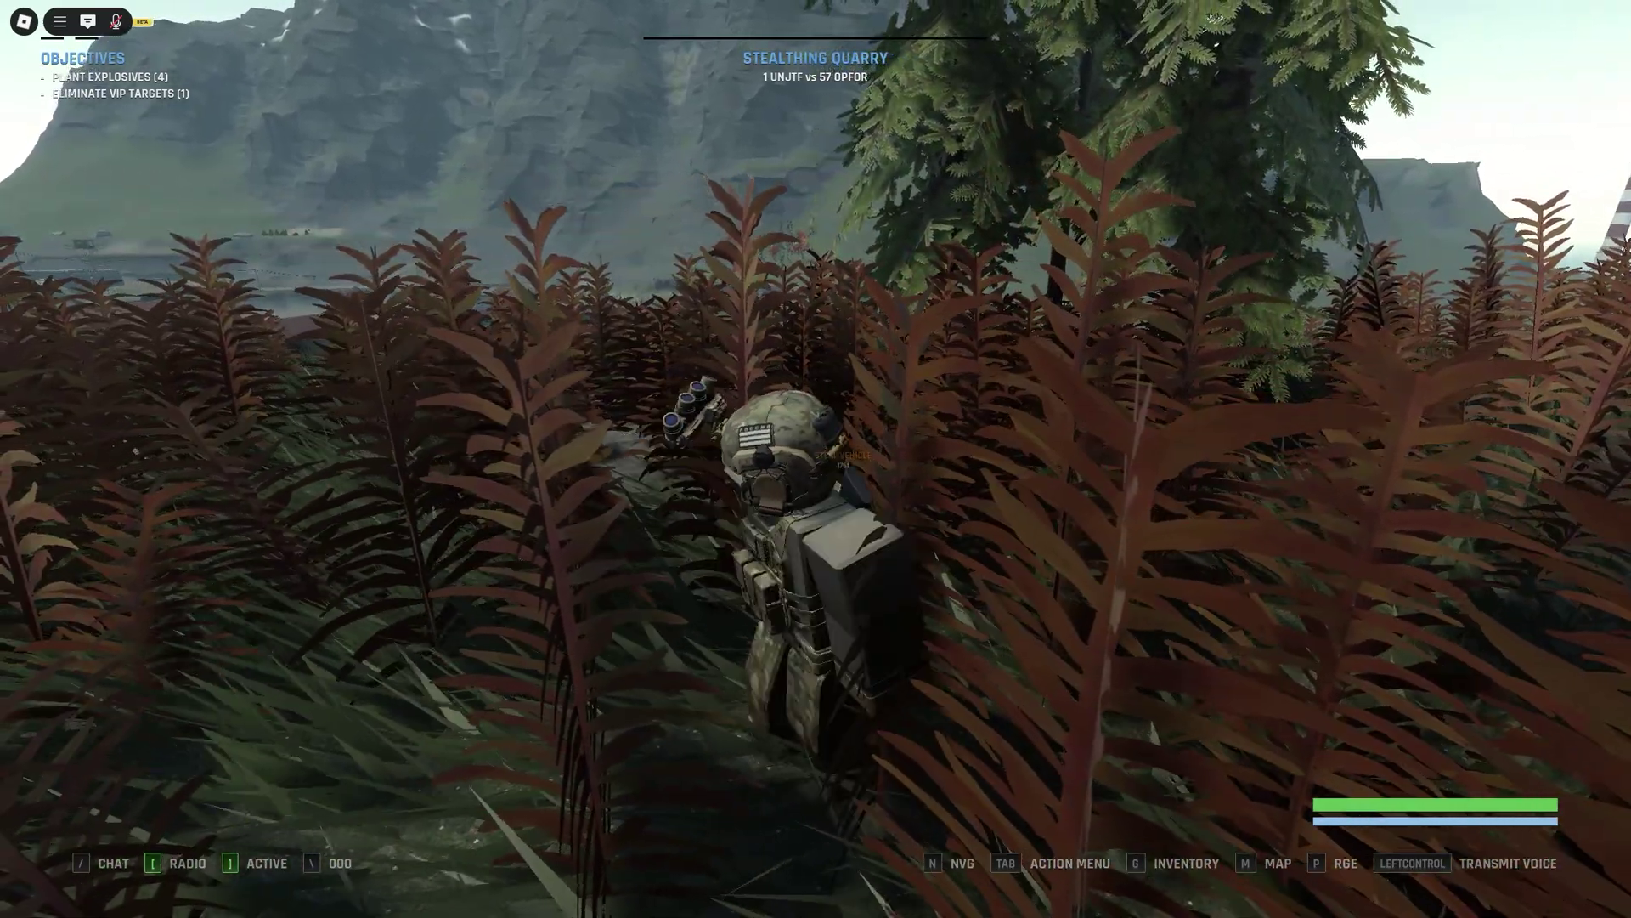
key("s")
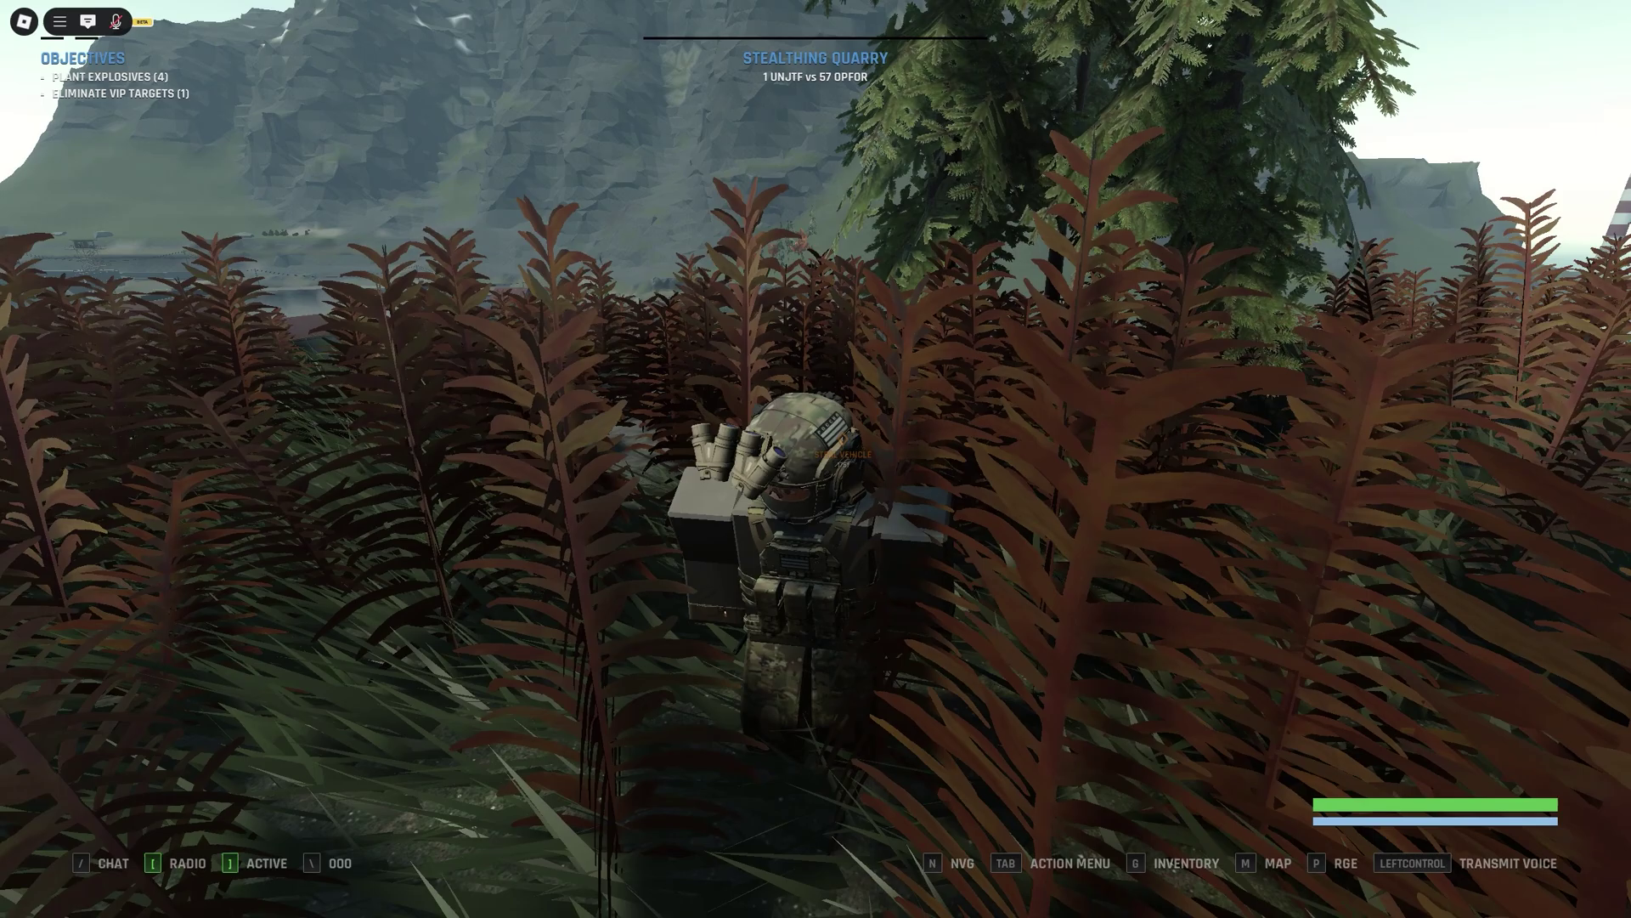
key("w")
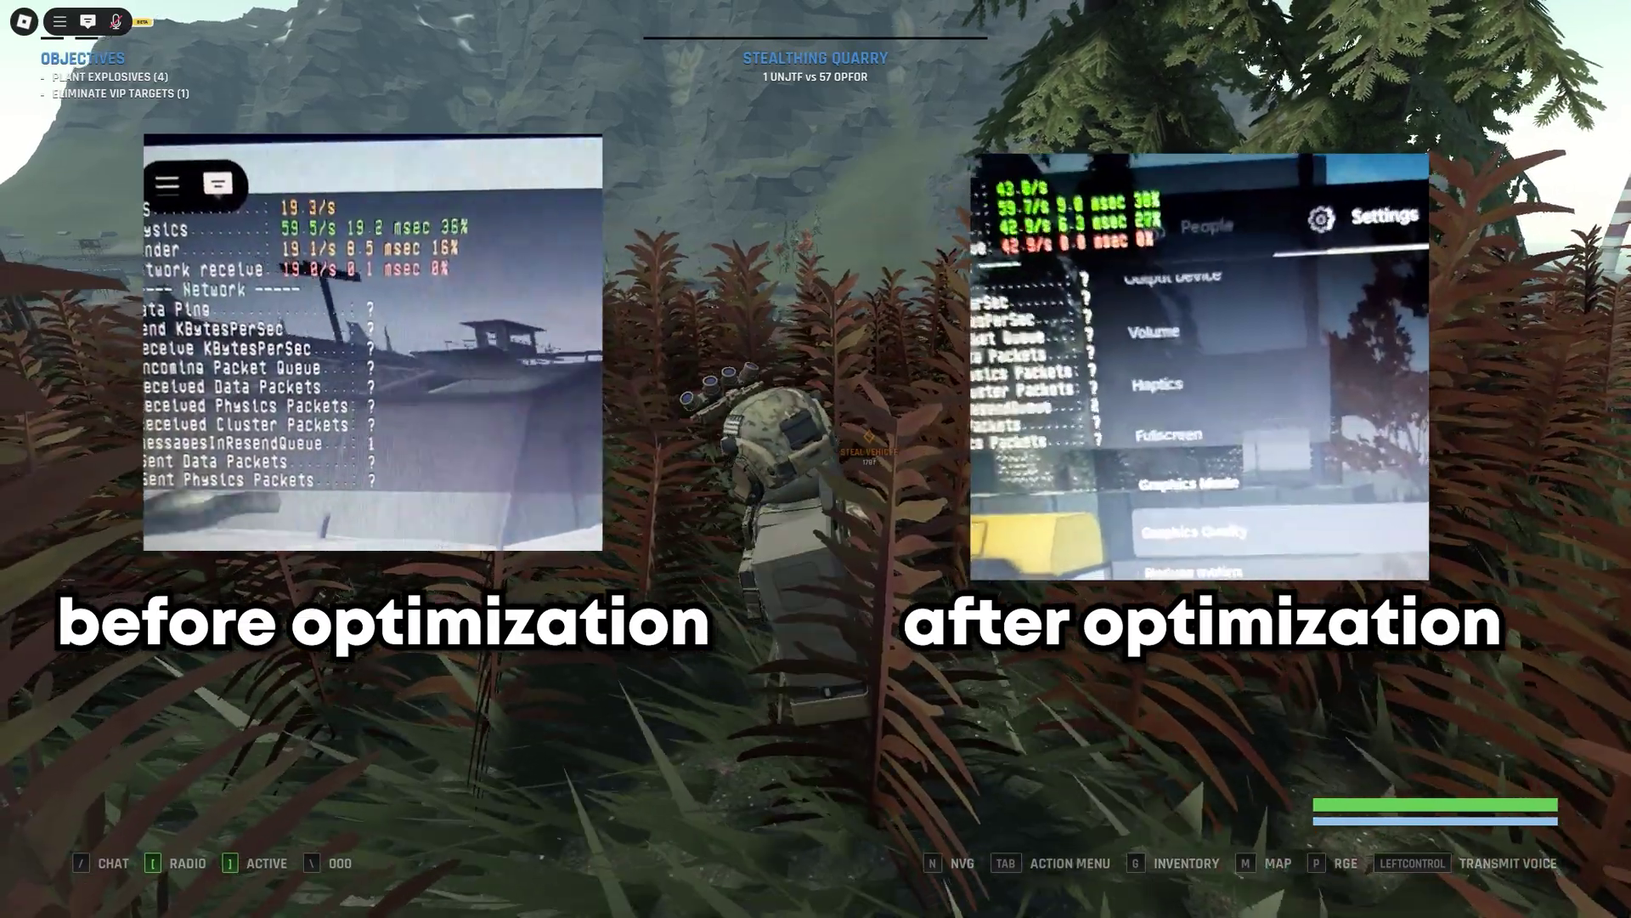
Step: Open the Roblox settings and switch the graphics quality between levels 6 and 4 to compare the scenery
key("Escape")
left_click(727, 255)
scroll(901, 561, "down", 5)
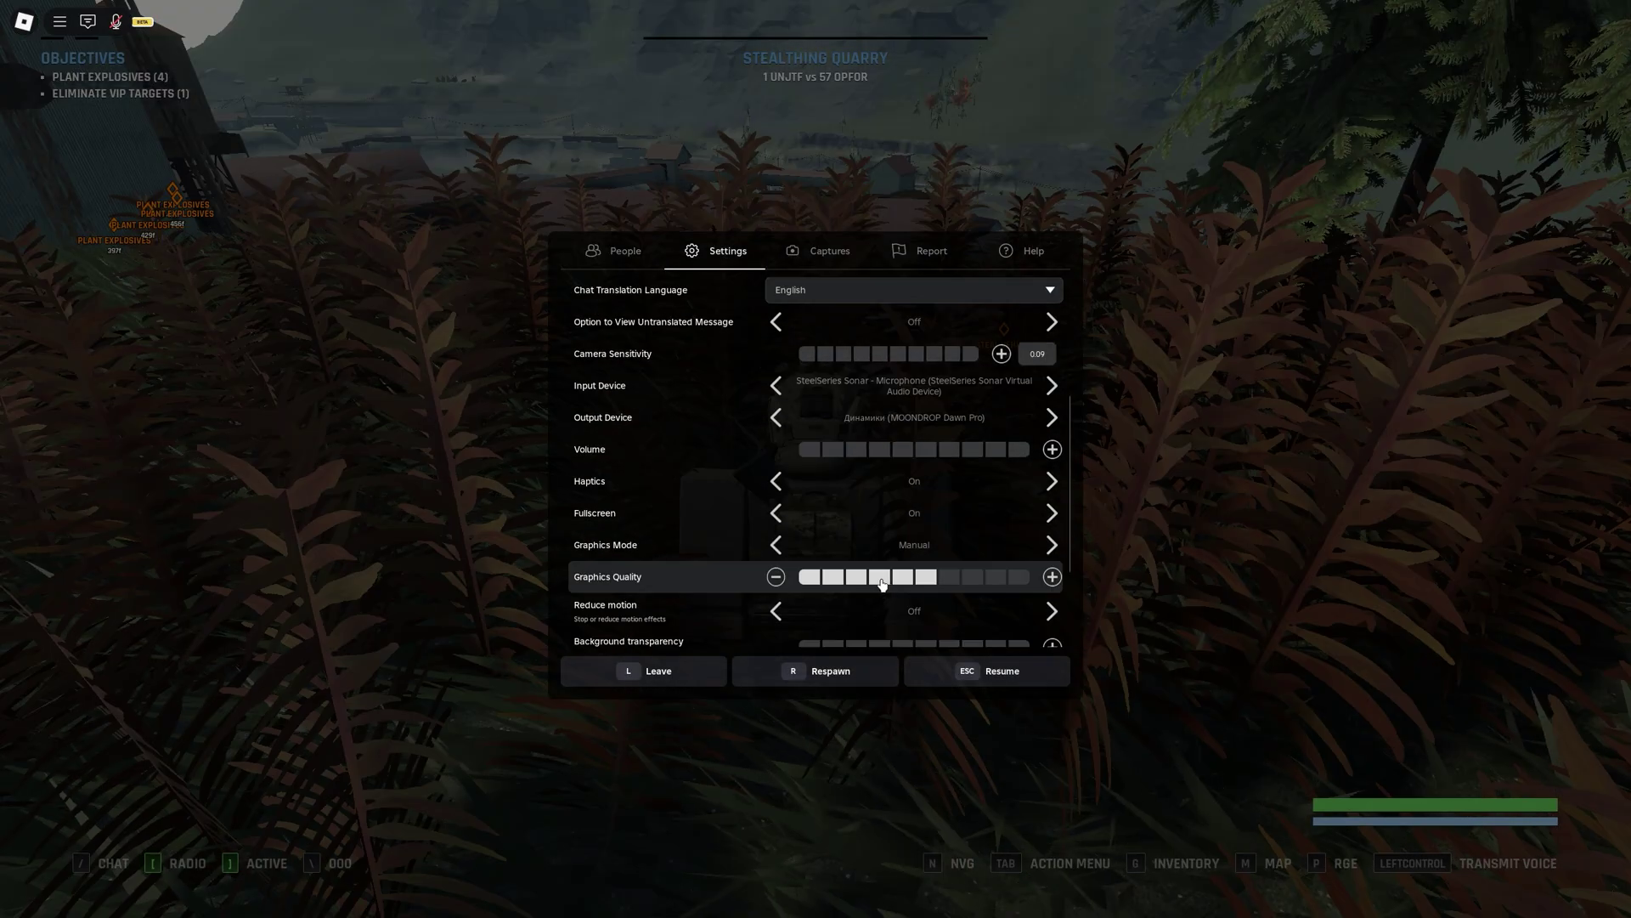
left_click(856, 578)
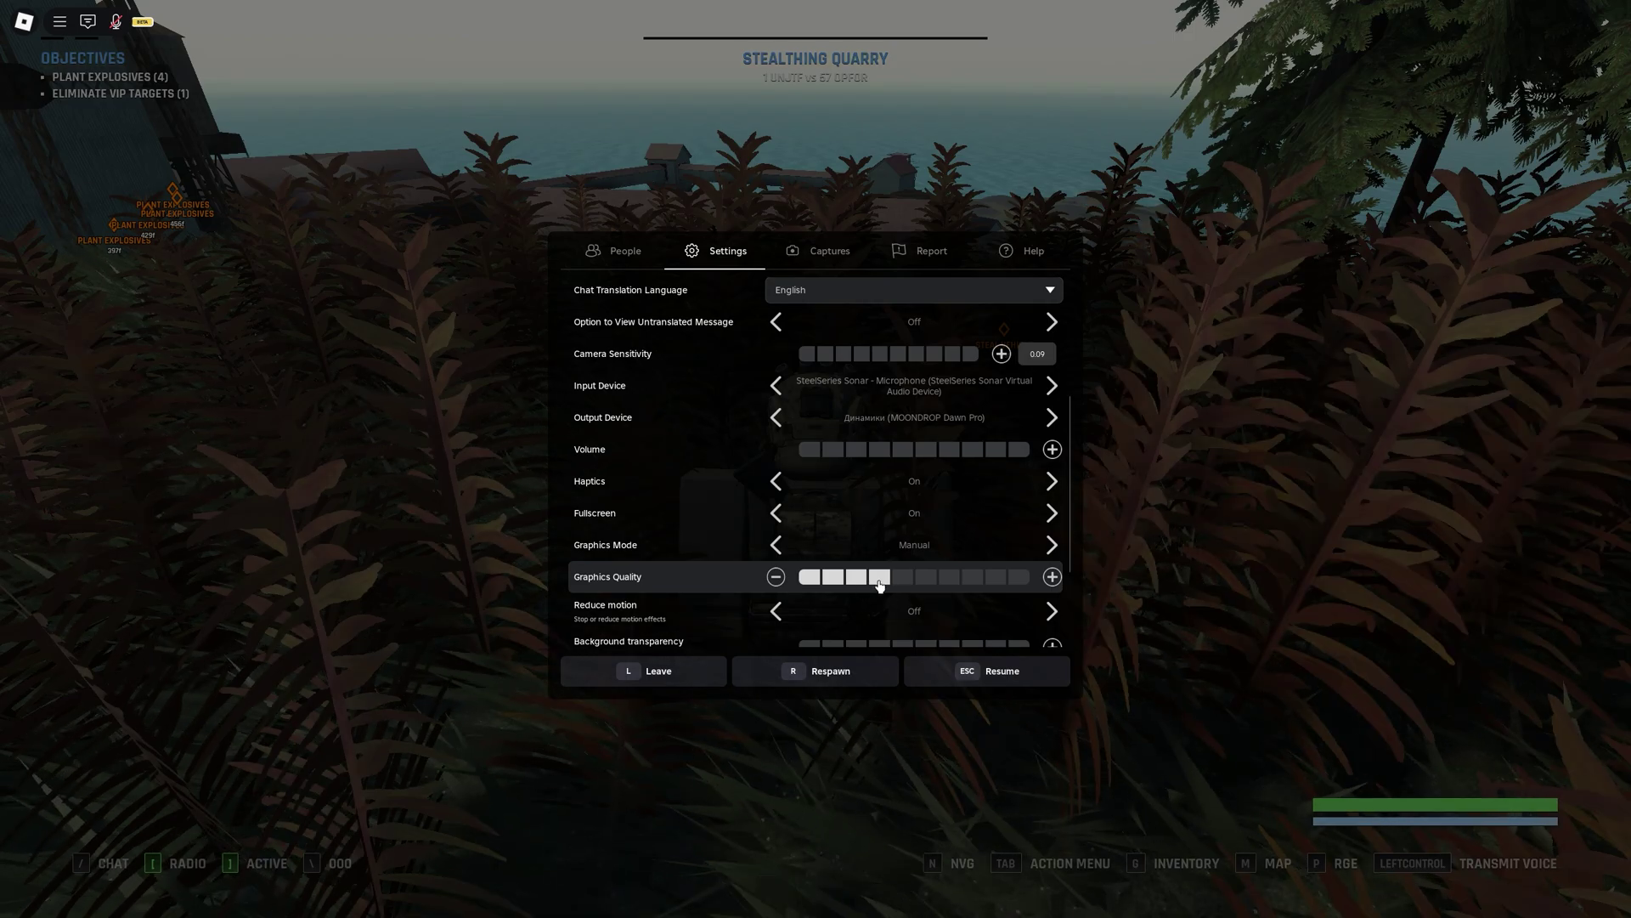
left_click(879, 577)
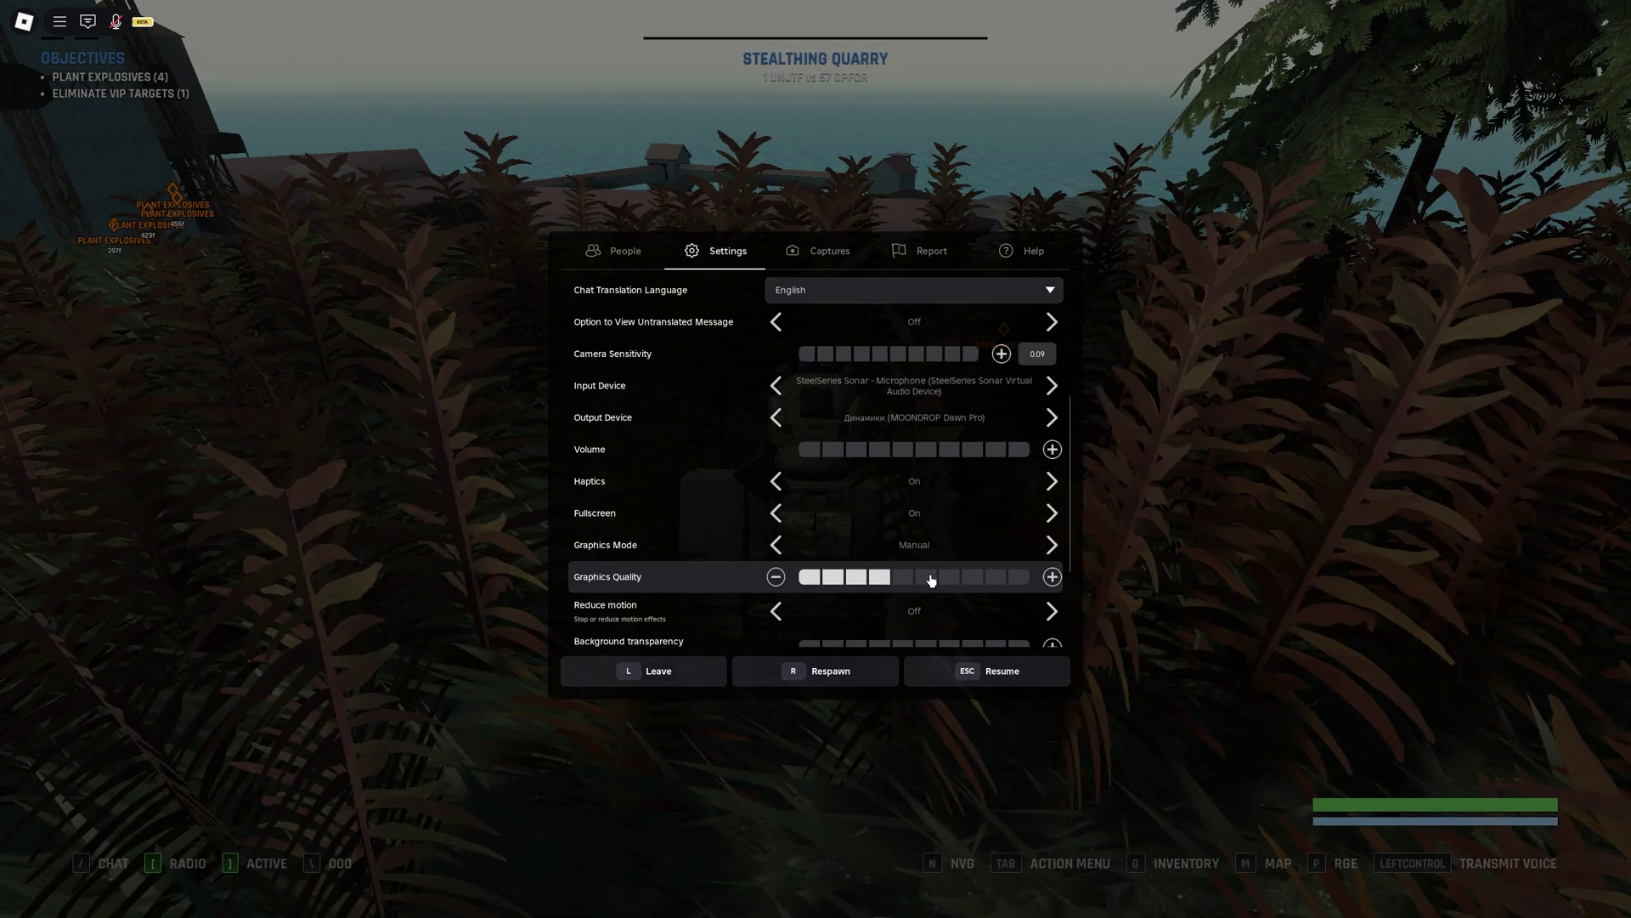
left_click(902, 578)
left_click(879, 578)
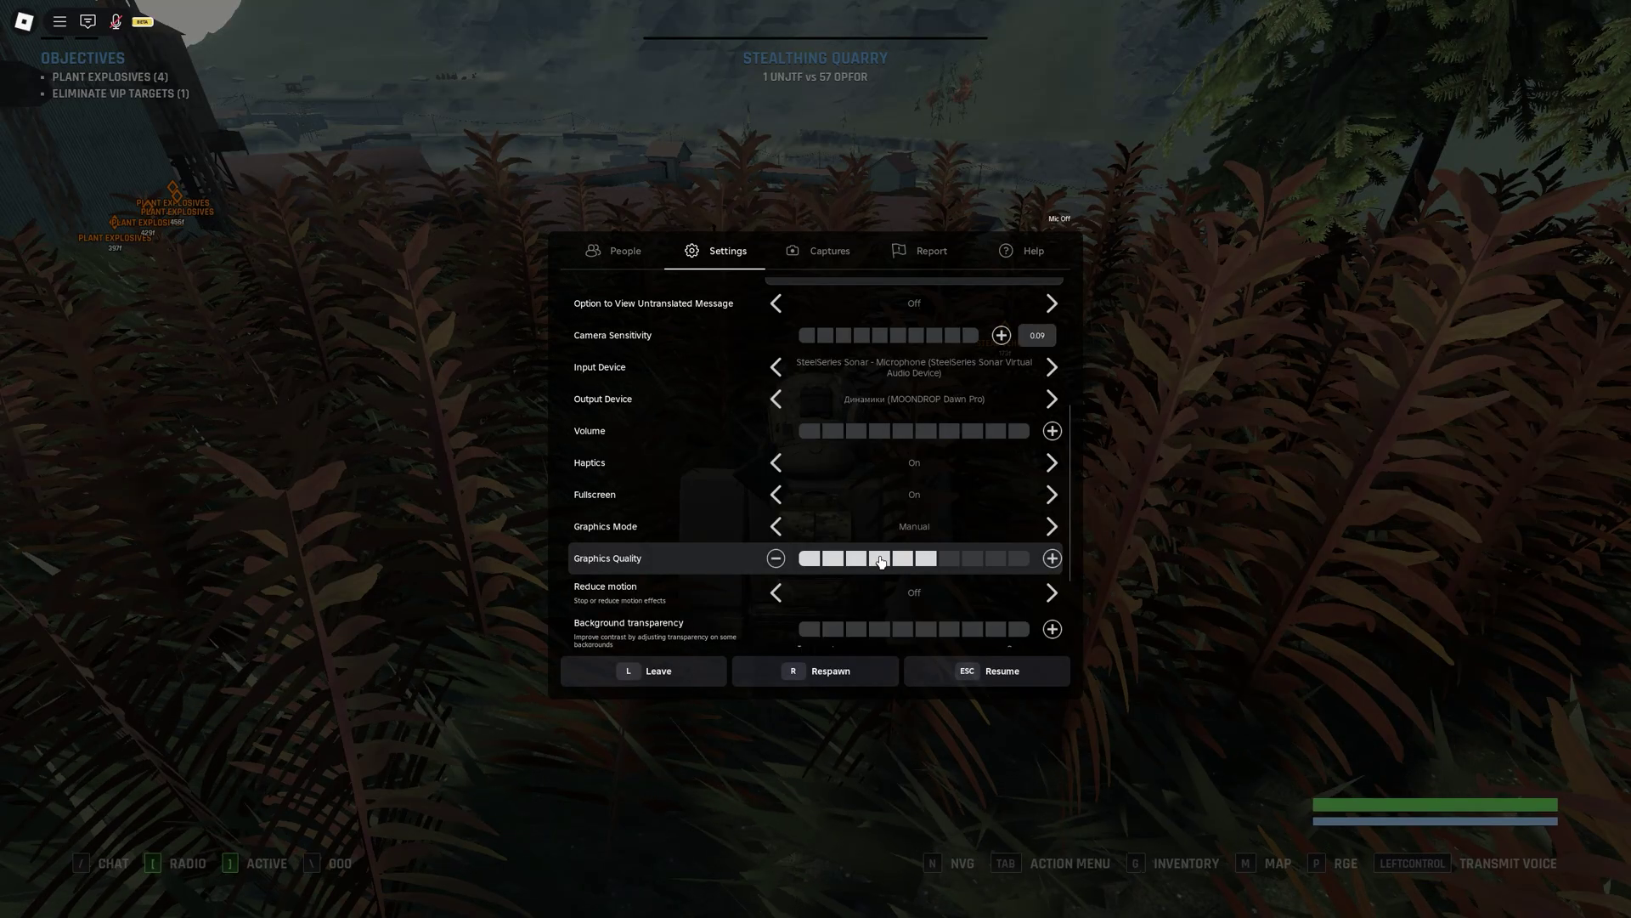
left_click(881, 560)
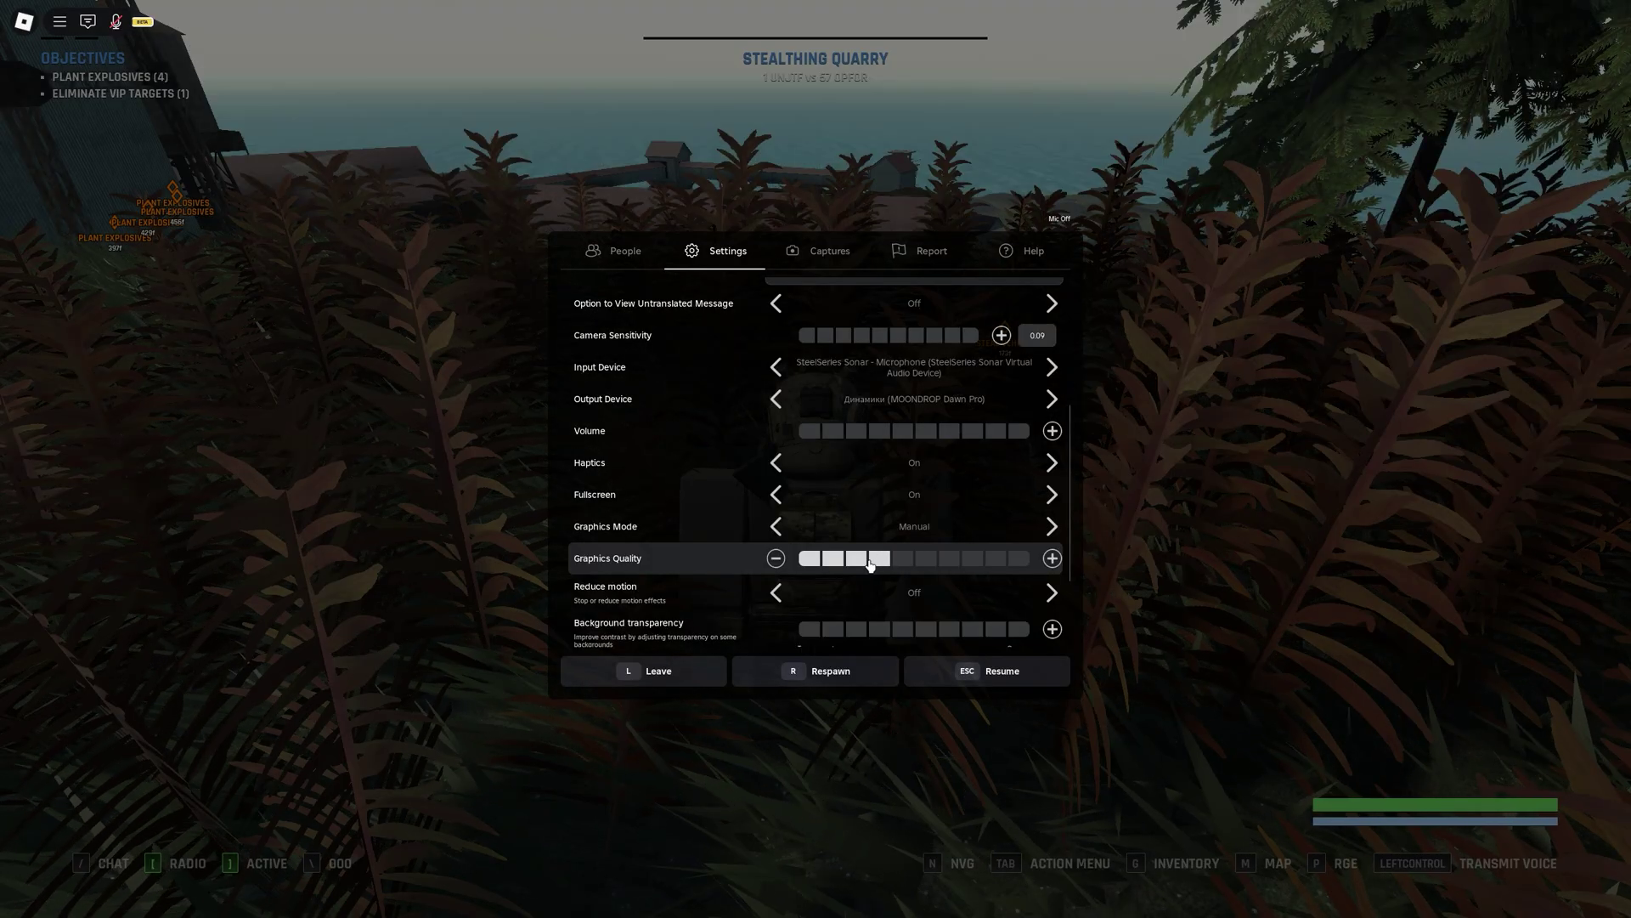
Step: Set the Roblox graphics quality to level 8 of 10 and return to the game
left_click(963, 560)
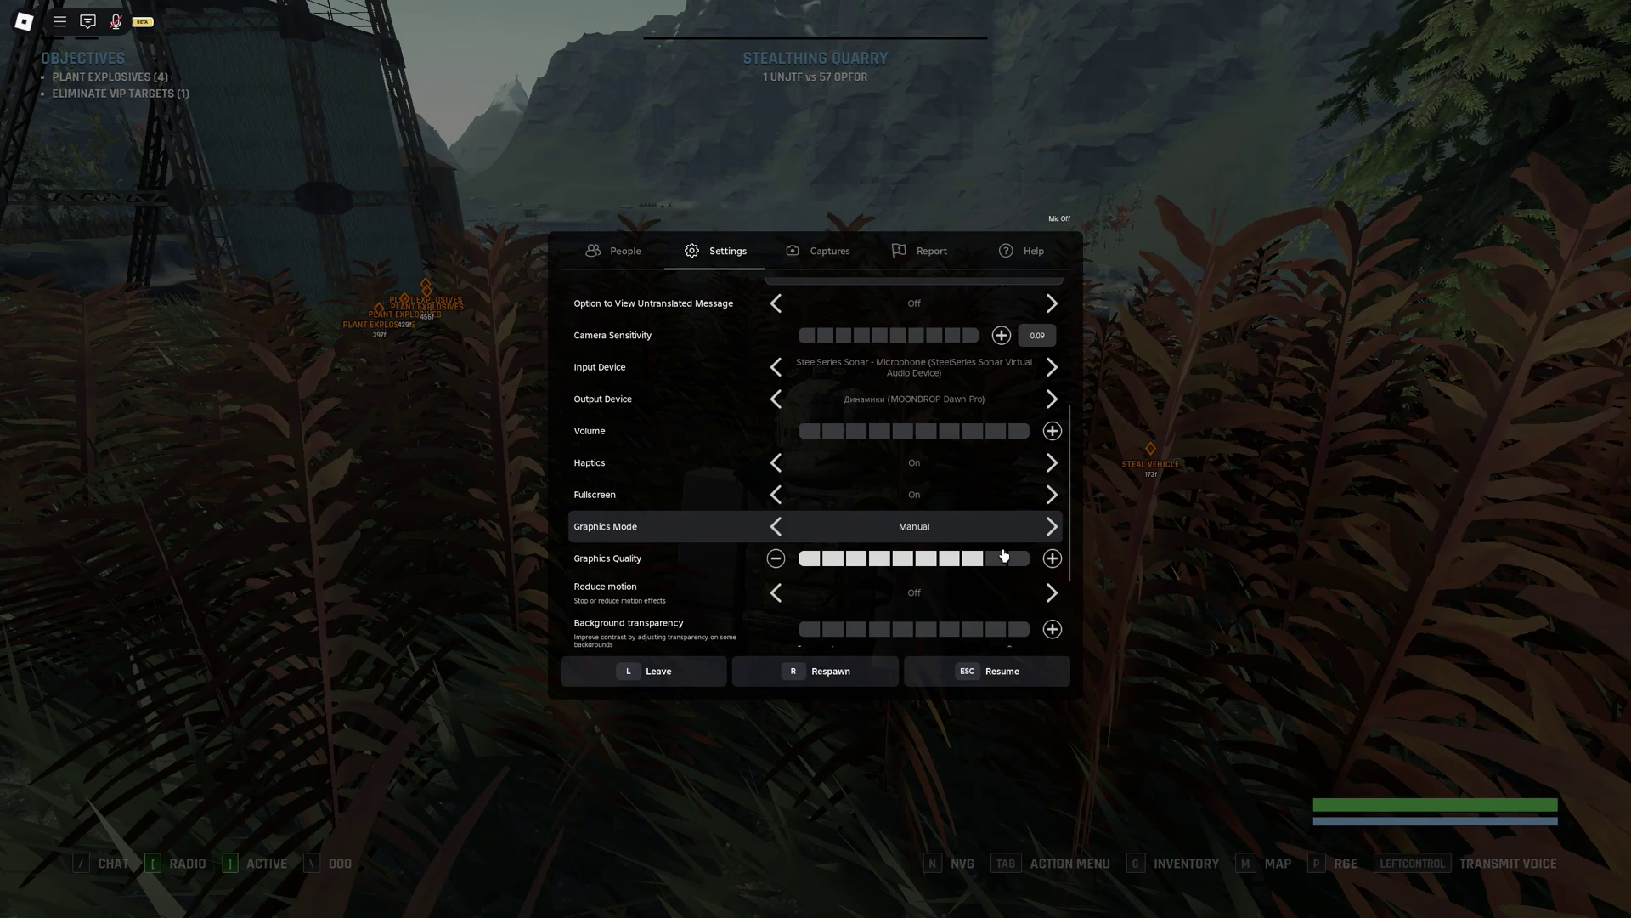
left_click(949, 561)
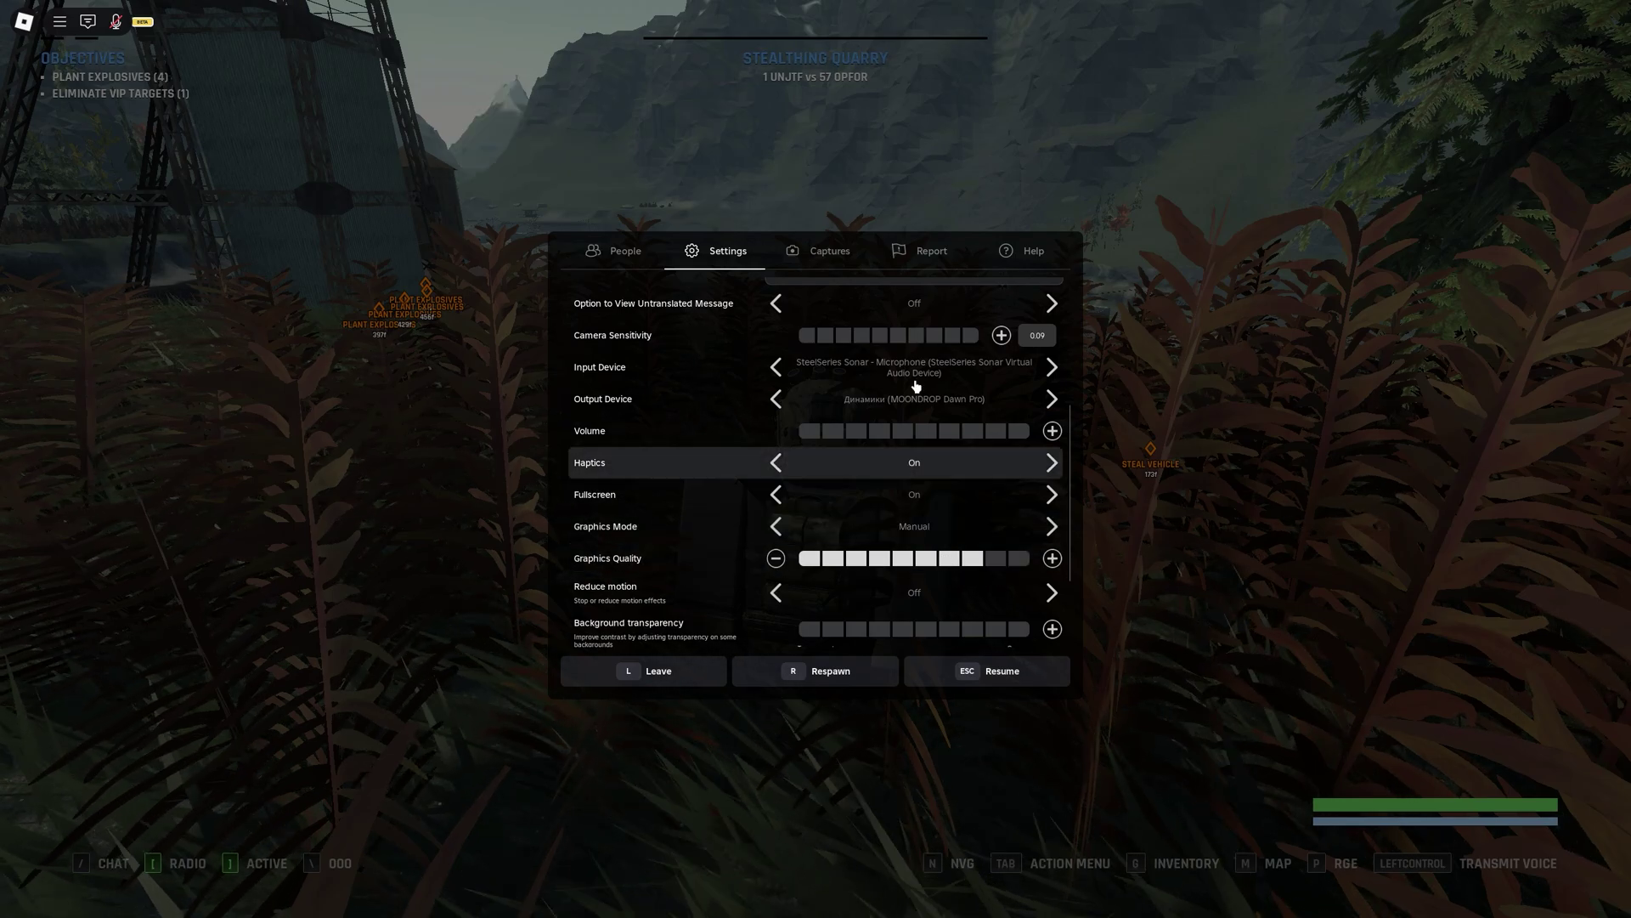
scroll(850, 466, "up", 2)
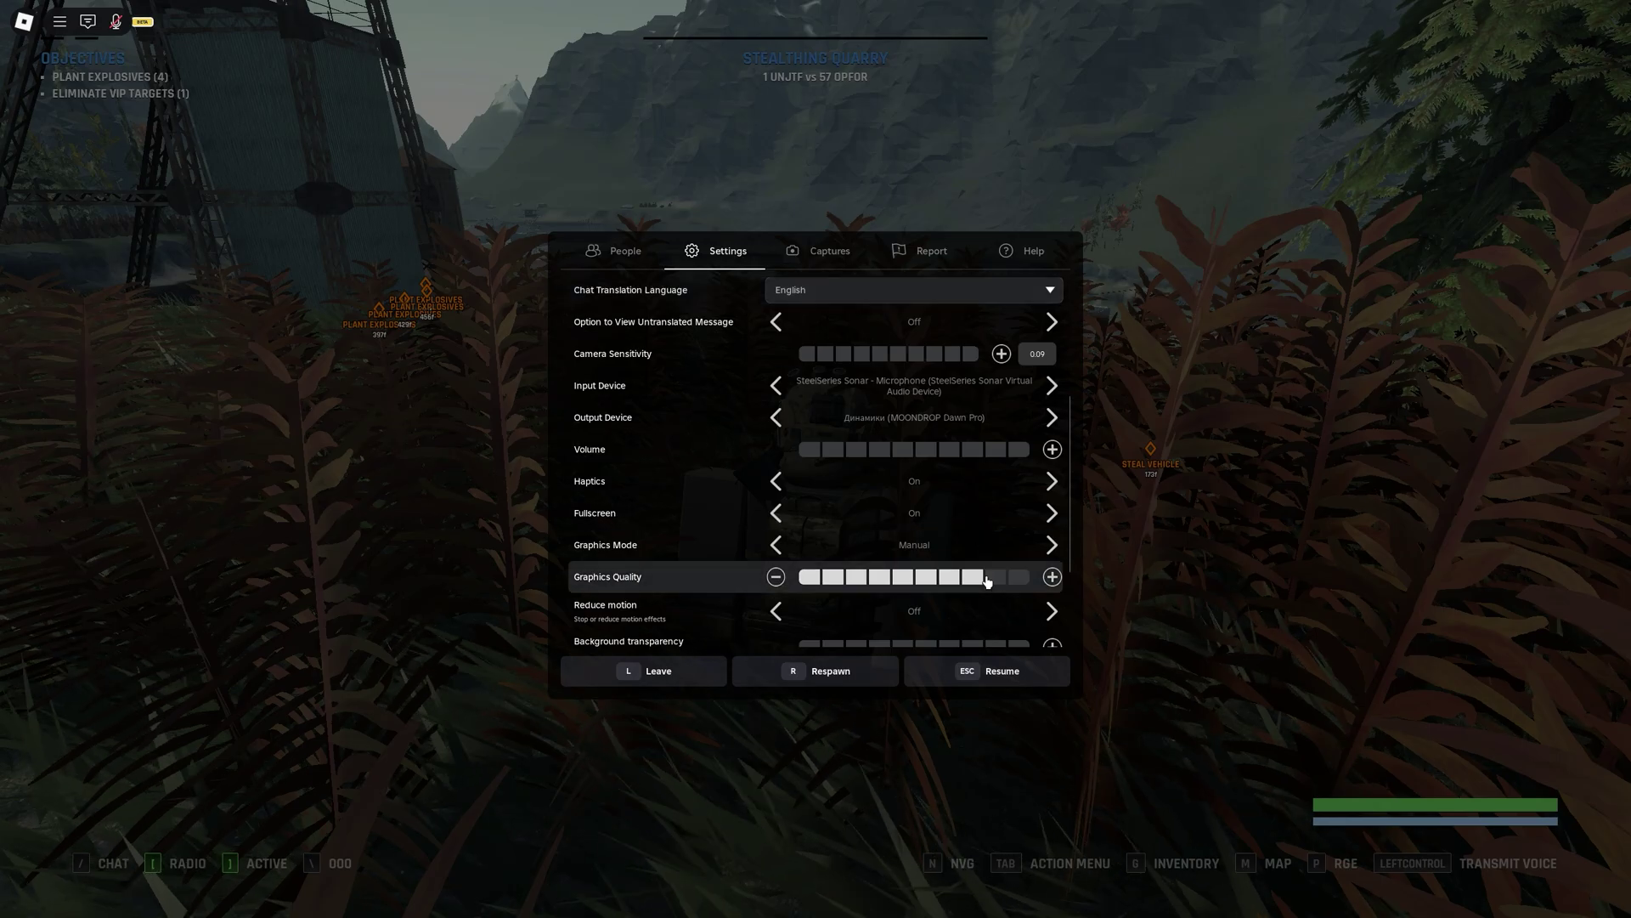
key("Escape")
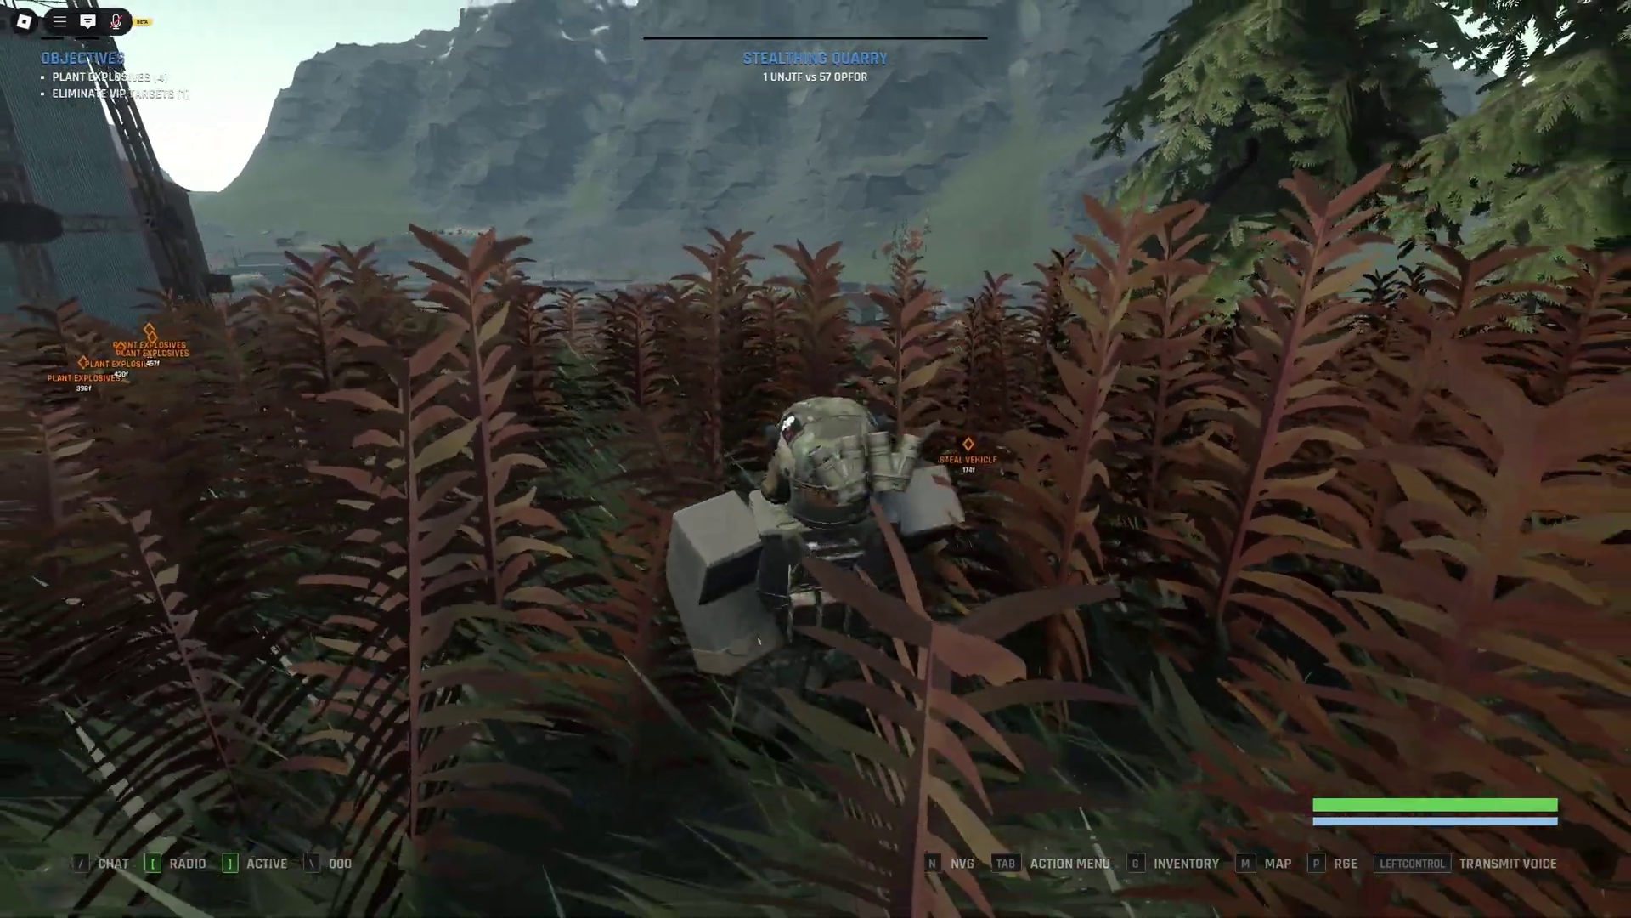
Step: Turn on night vision and check the graphics quality setting against how the night-vision view looks
key("n")
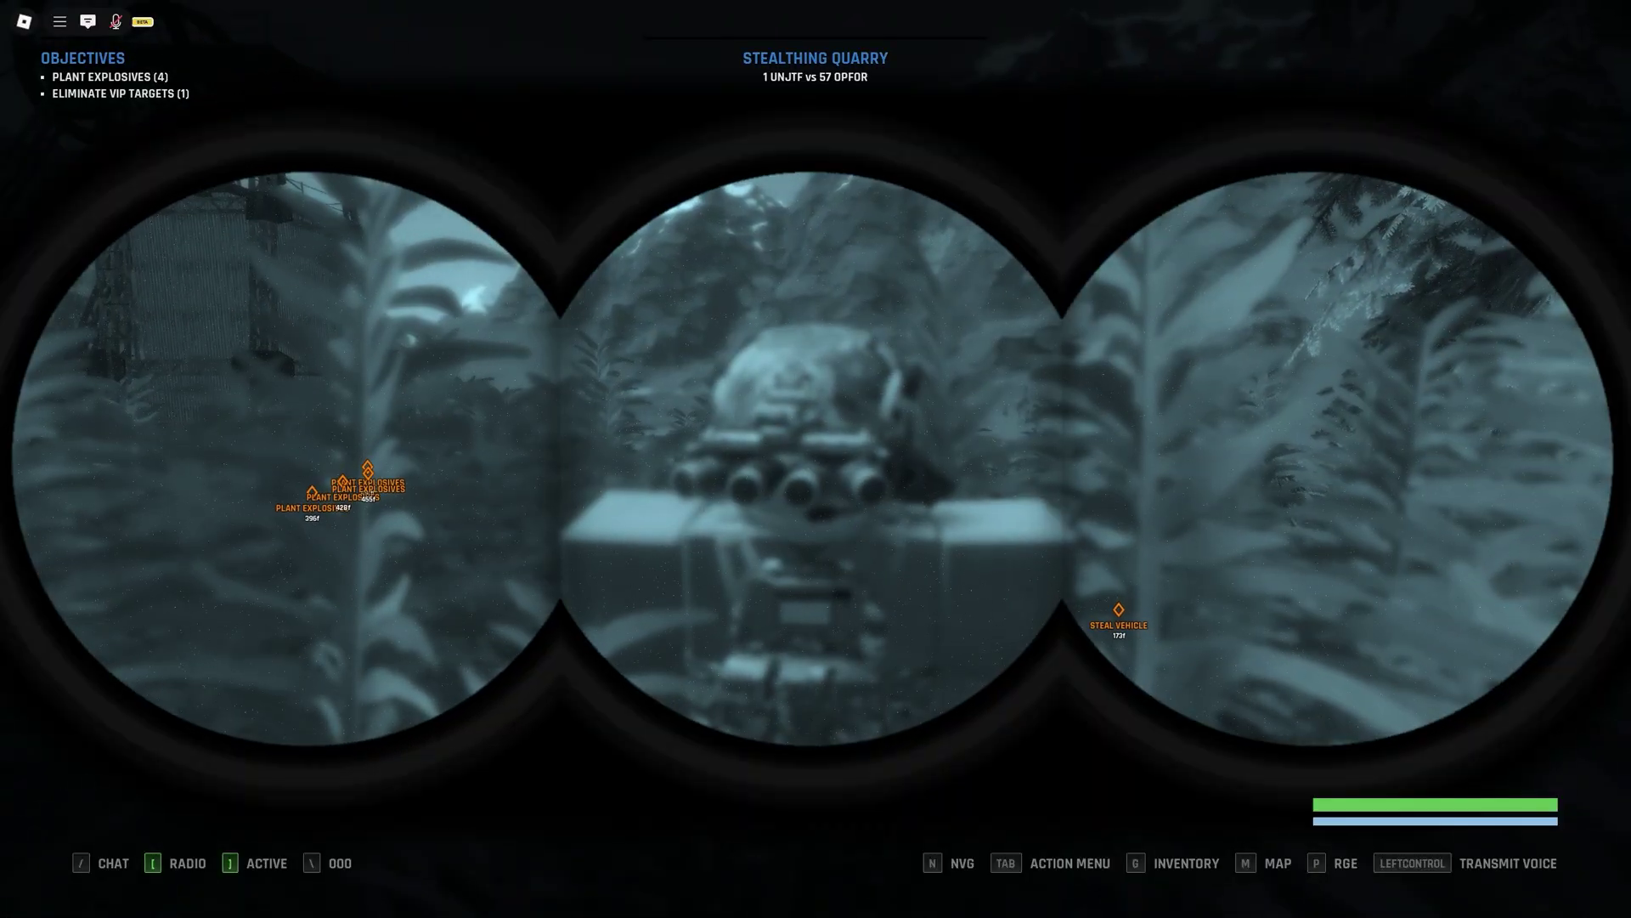
key("Escape")
left_click(728, 253)
key("Escape")
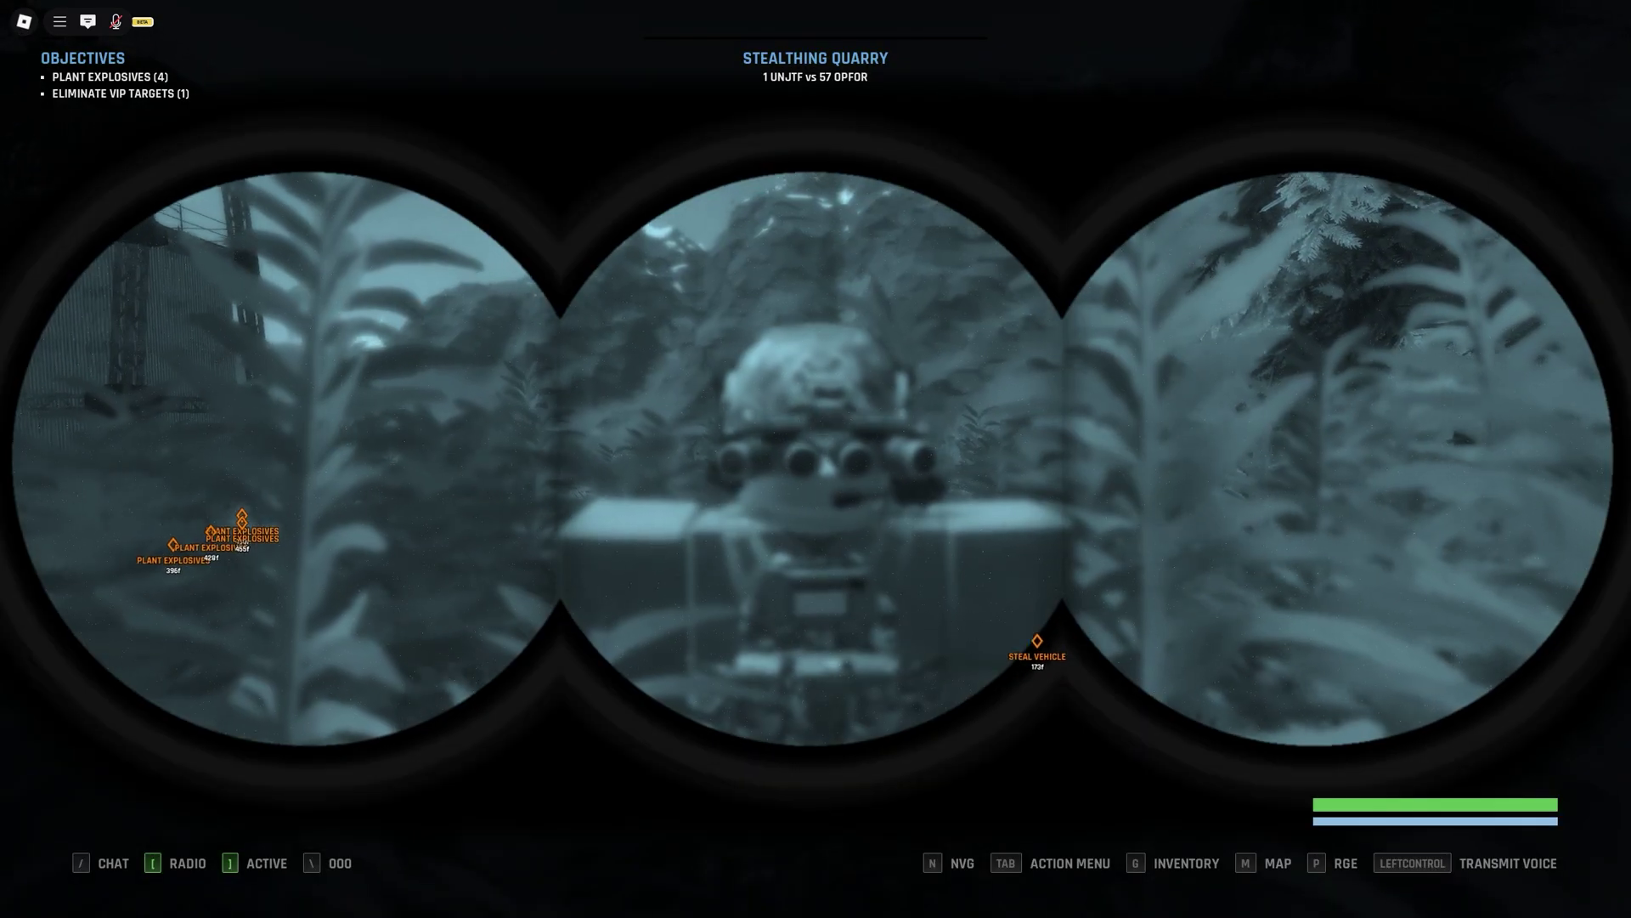
key("Escape")
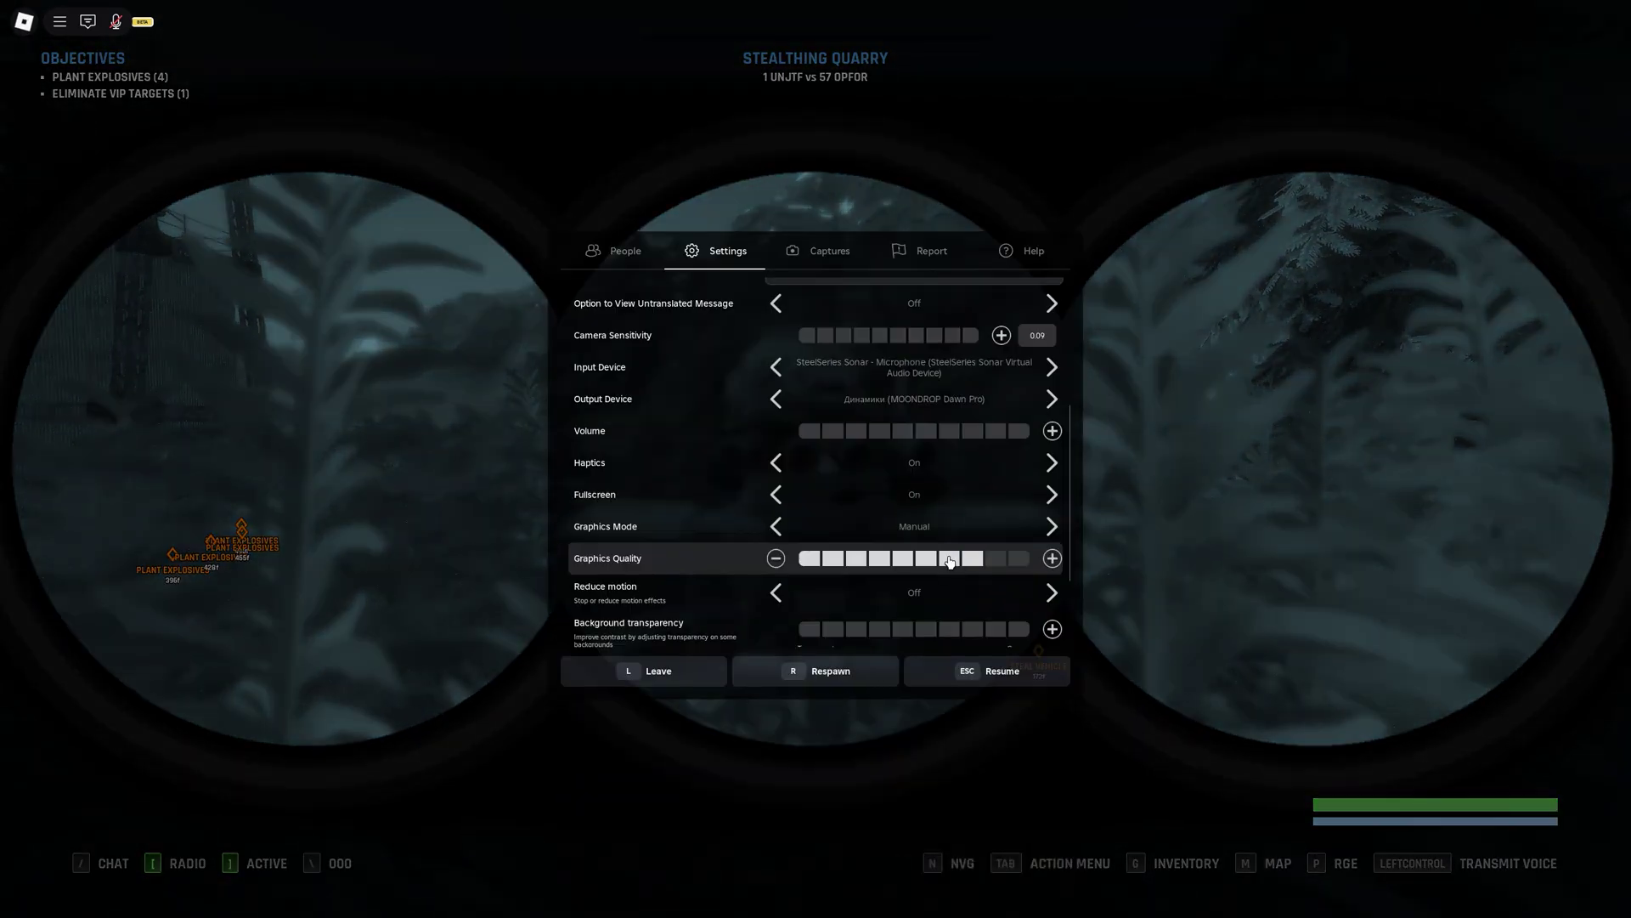
key("Escape")
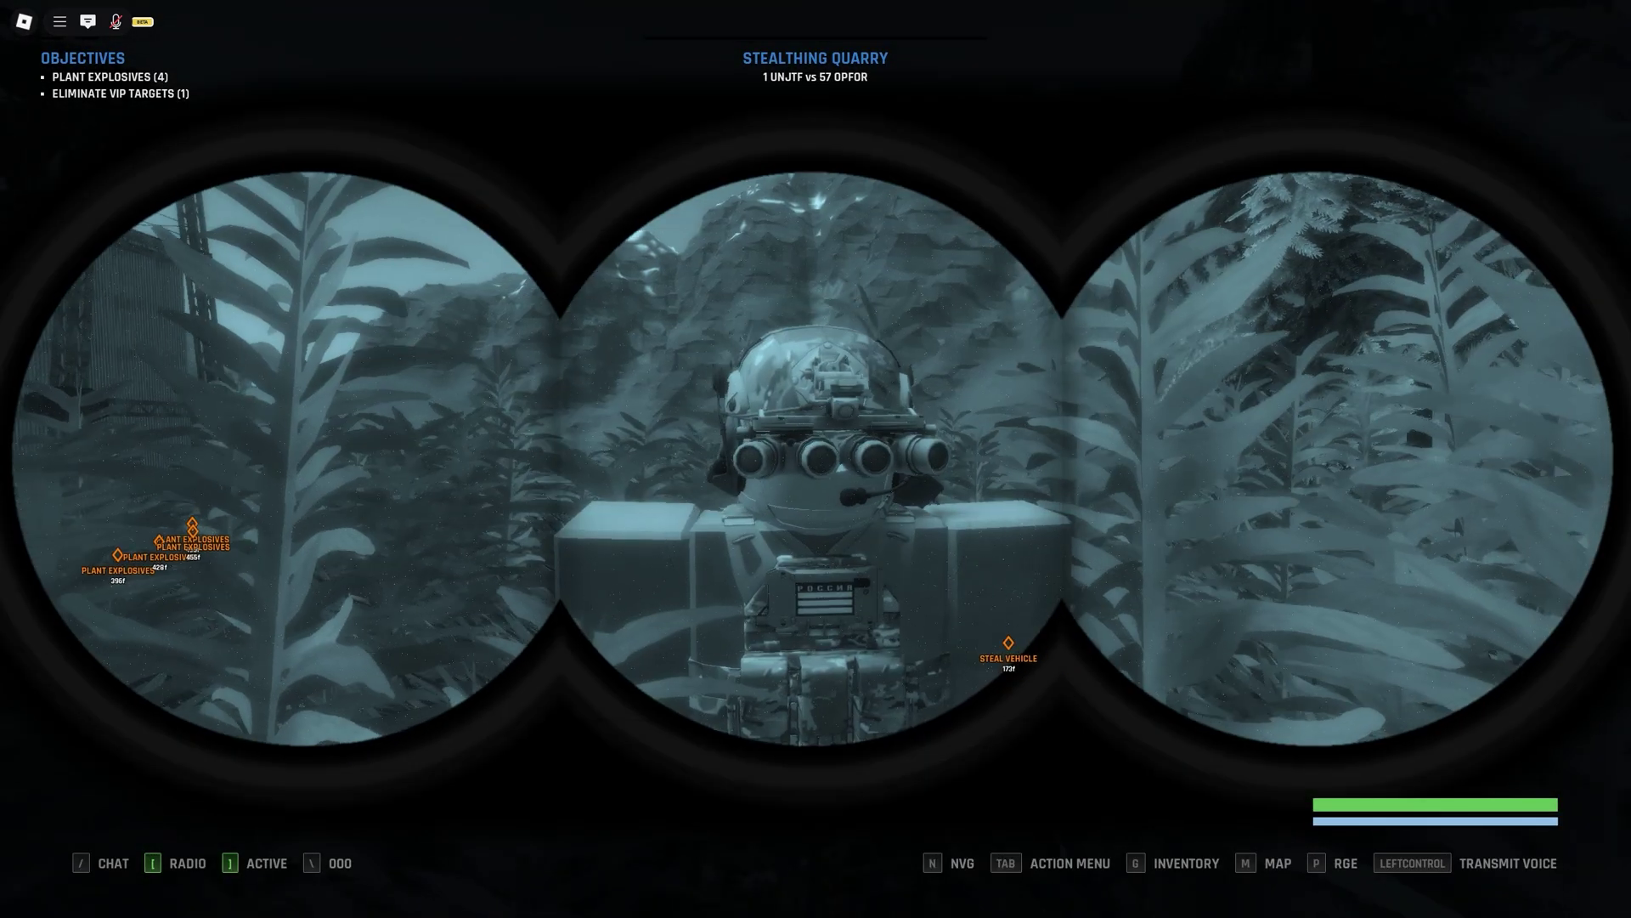
Step: In the in-game graphics options, try Sound Detail at Low and Medium and set it to High
key("m")
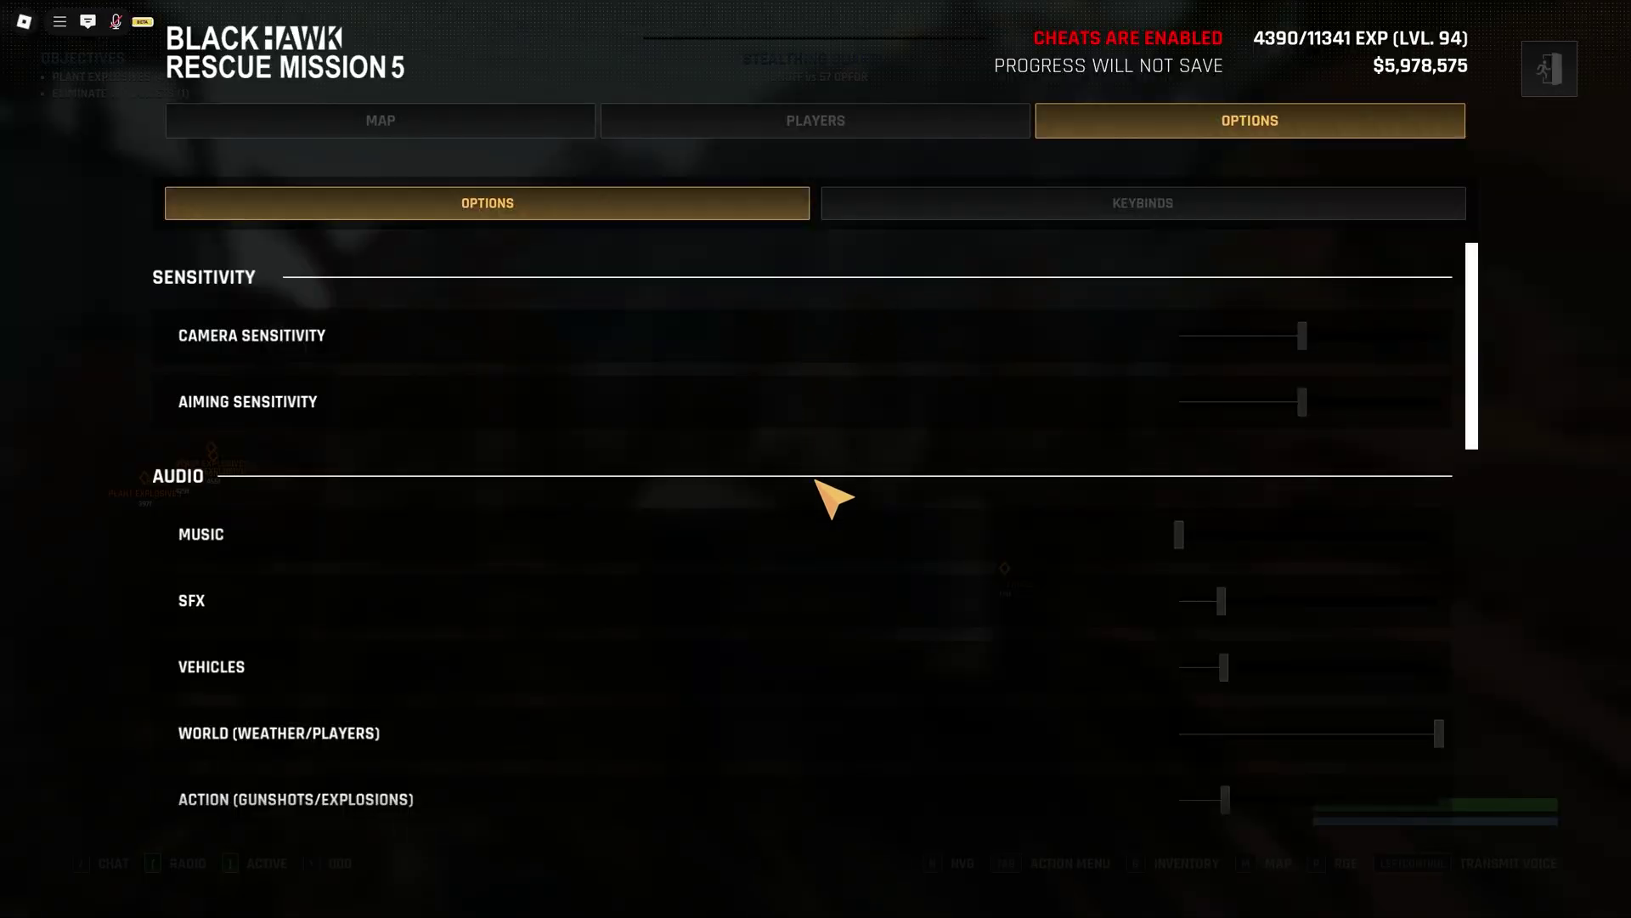
scroll(183, 366, "down", 2)
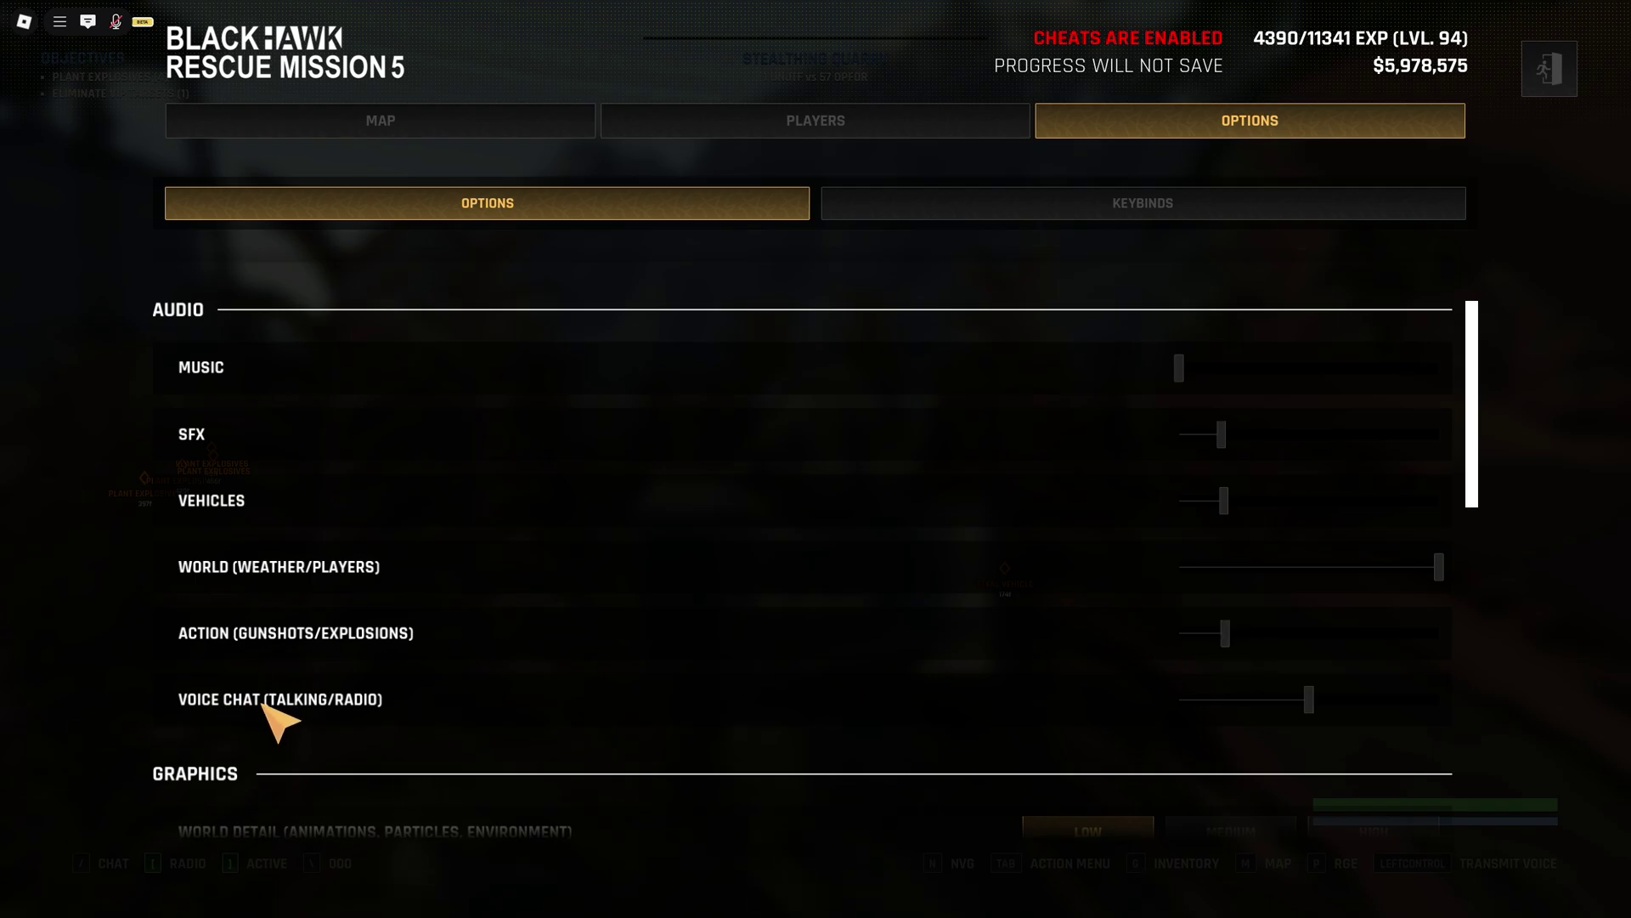
scroll(357, 695, "down", 5)
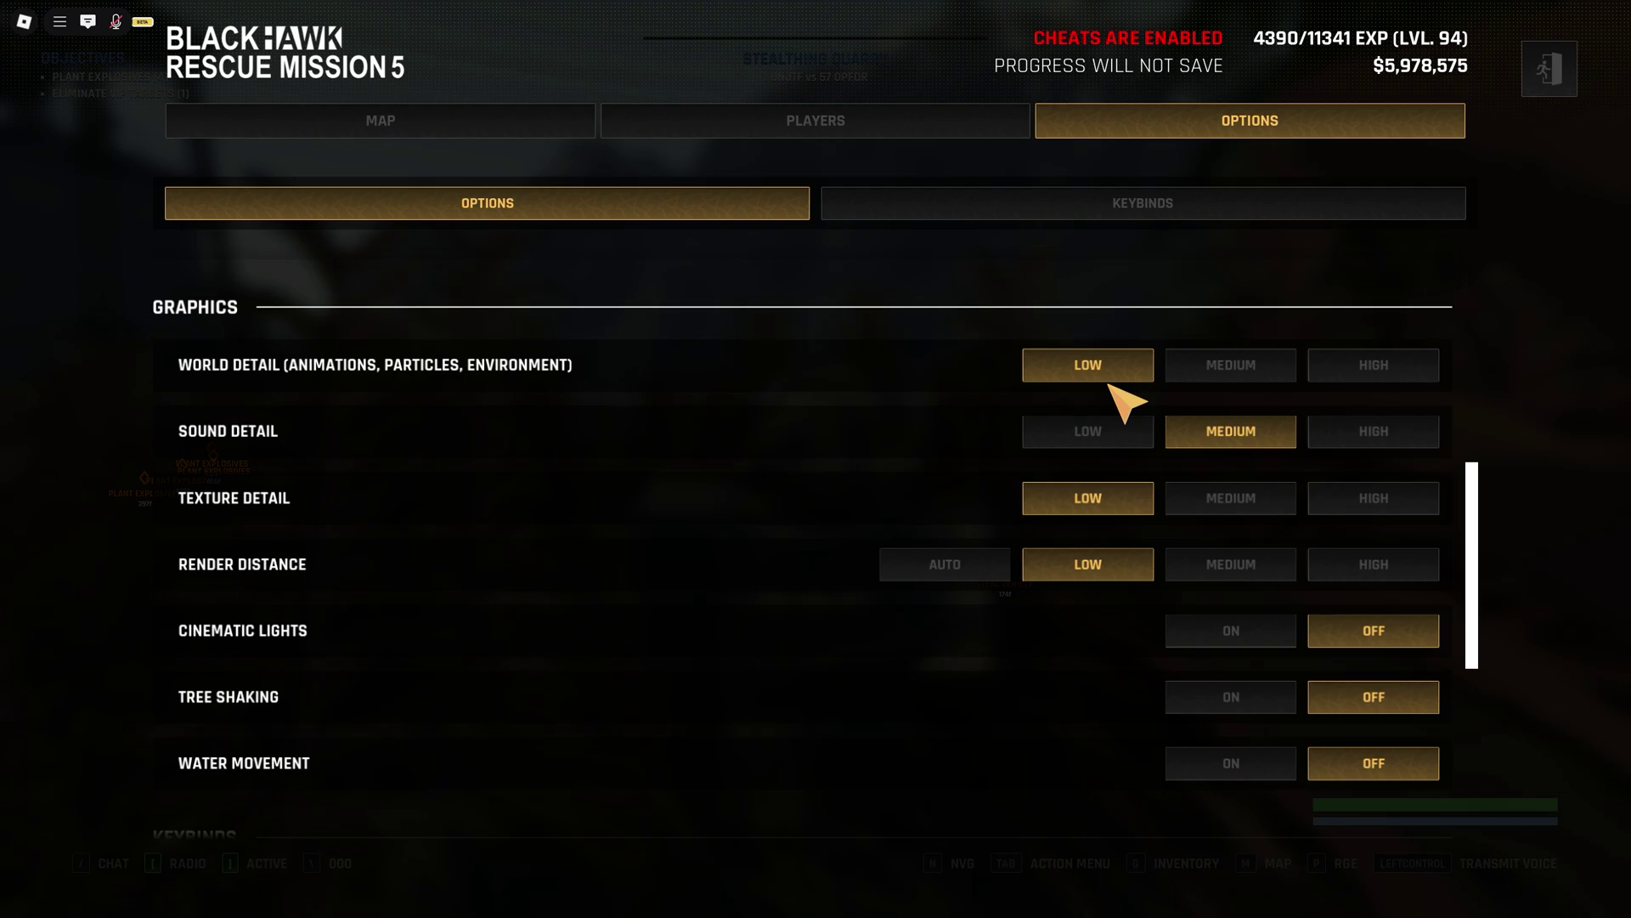
scroll(1098, 530, "down", 1)
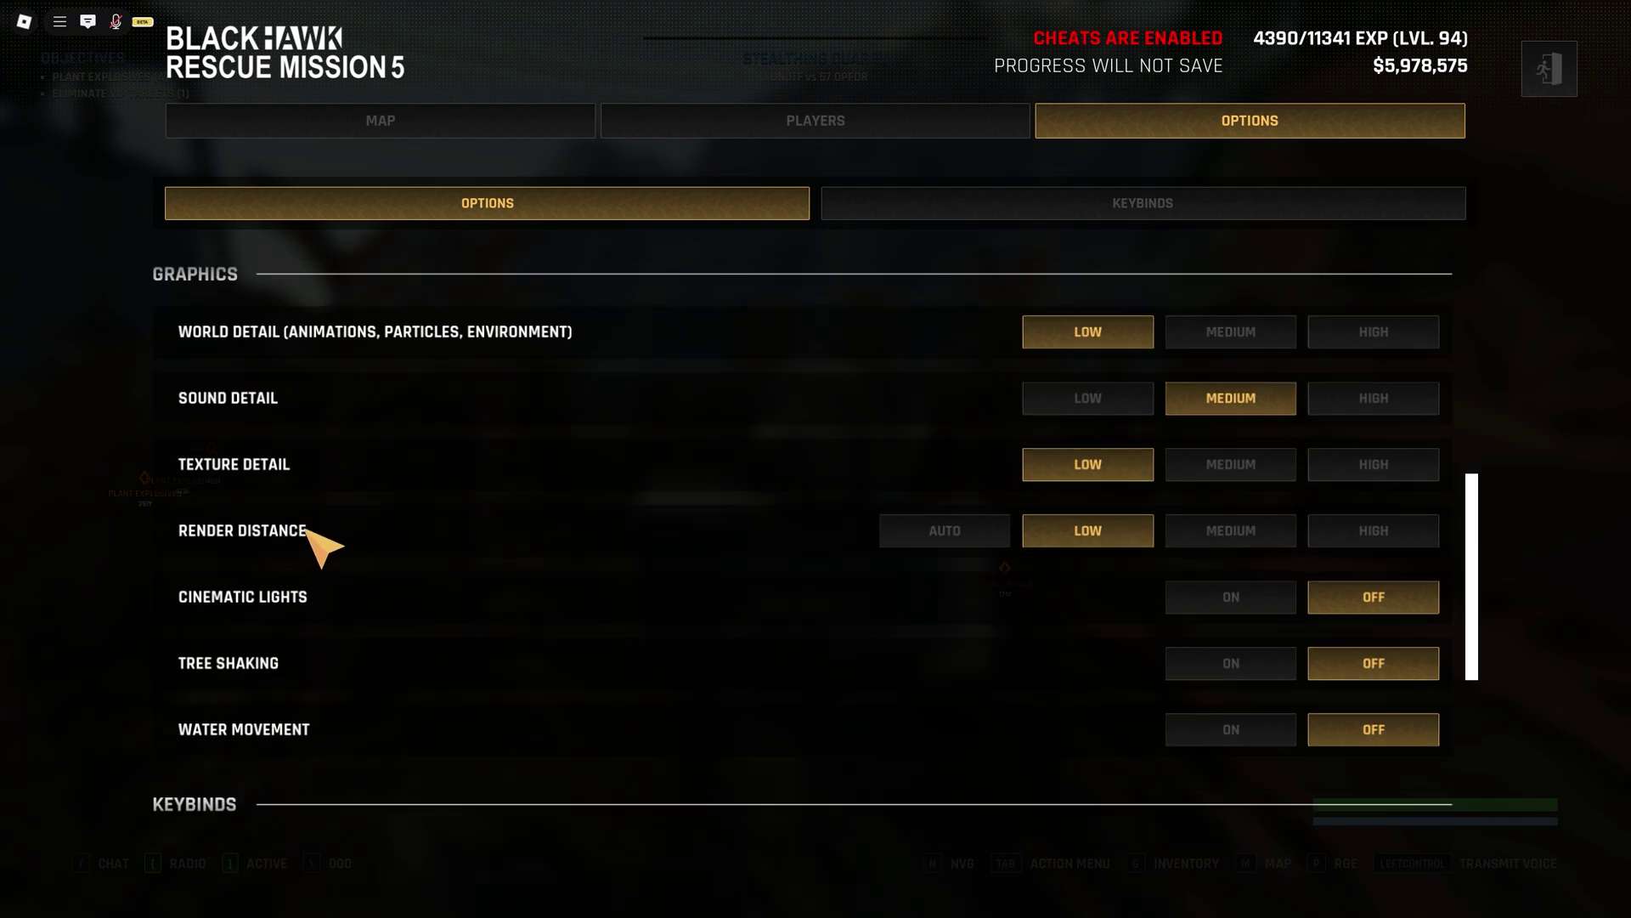
left_click(1105, 404)
left_click(897, 547)
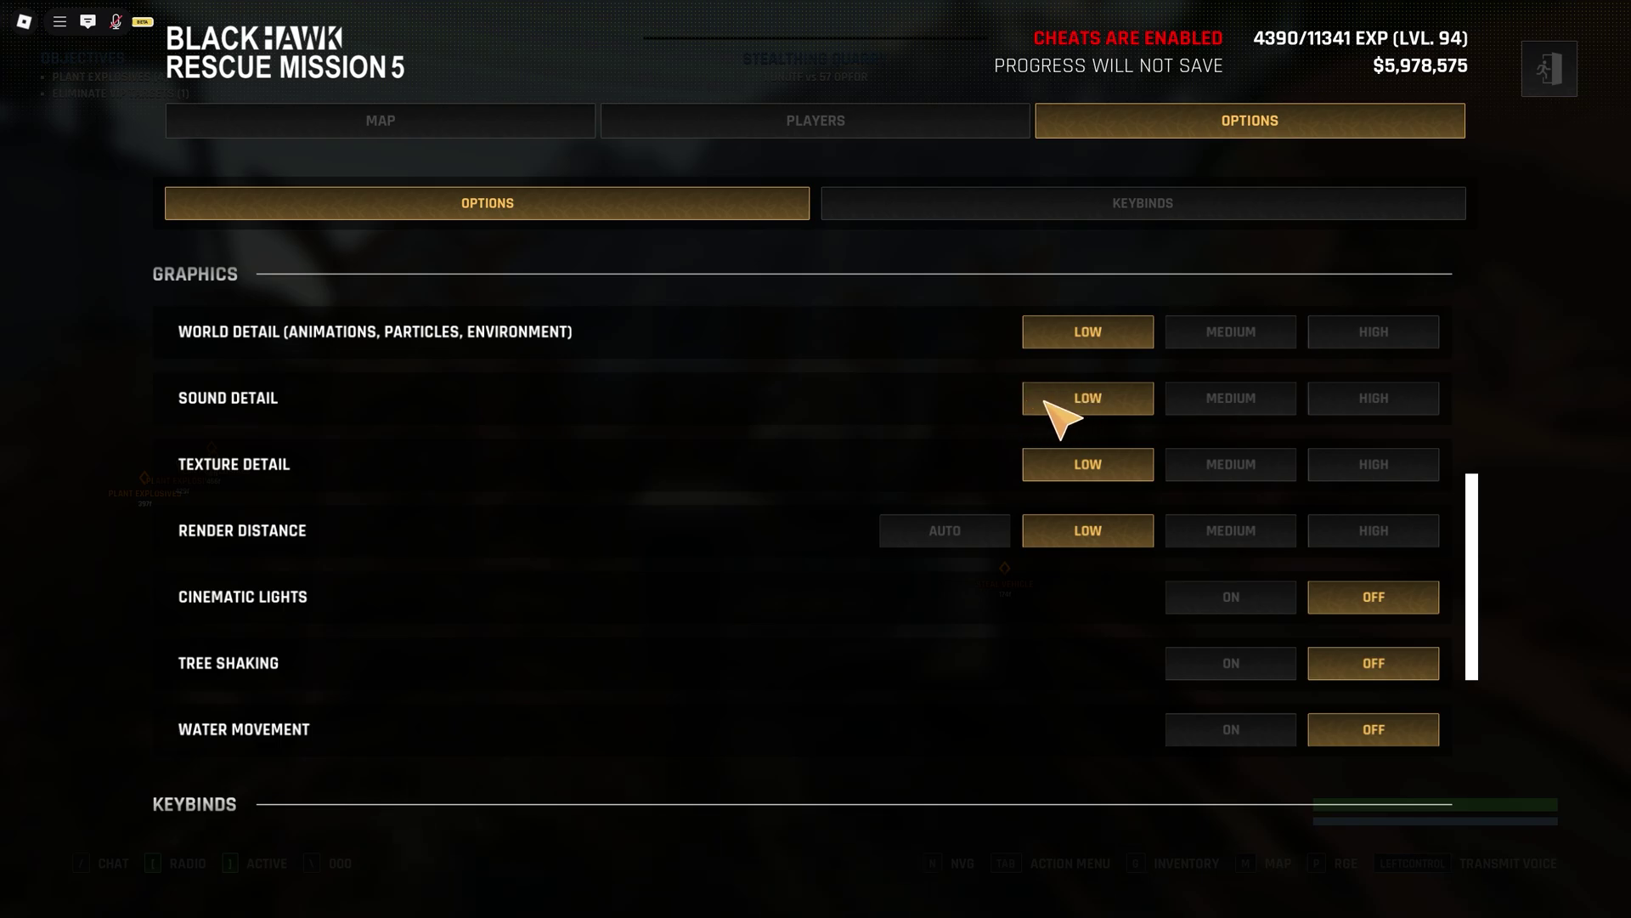
left_click(1219, 400)
left_click(977, 542)
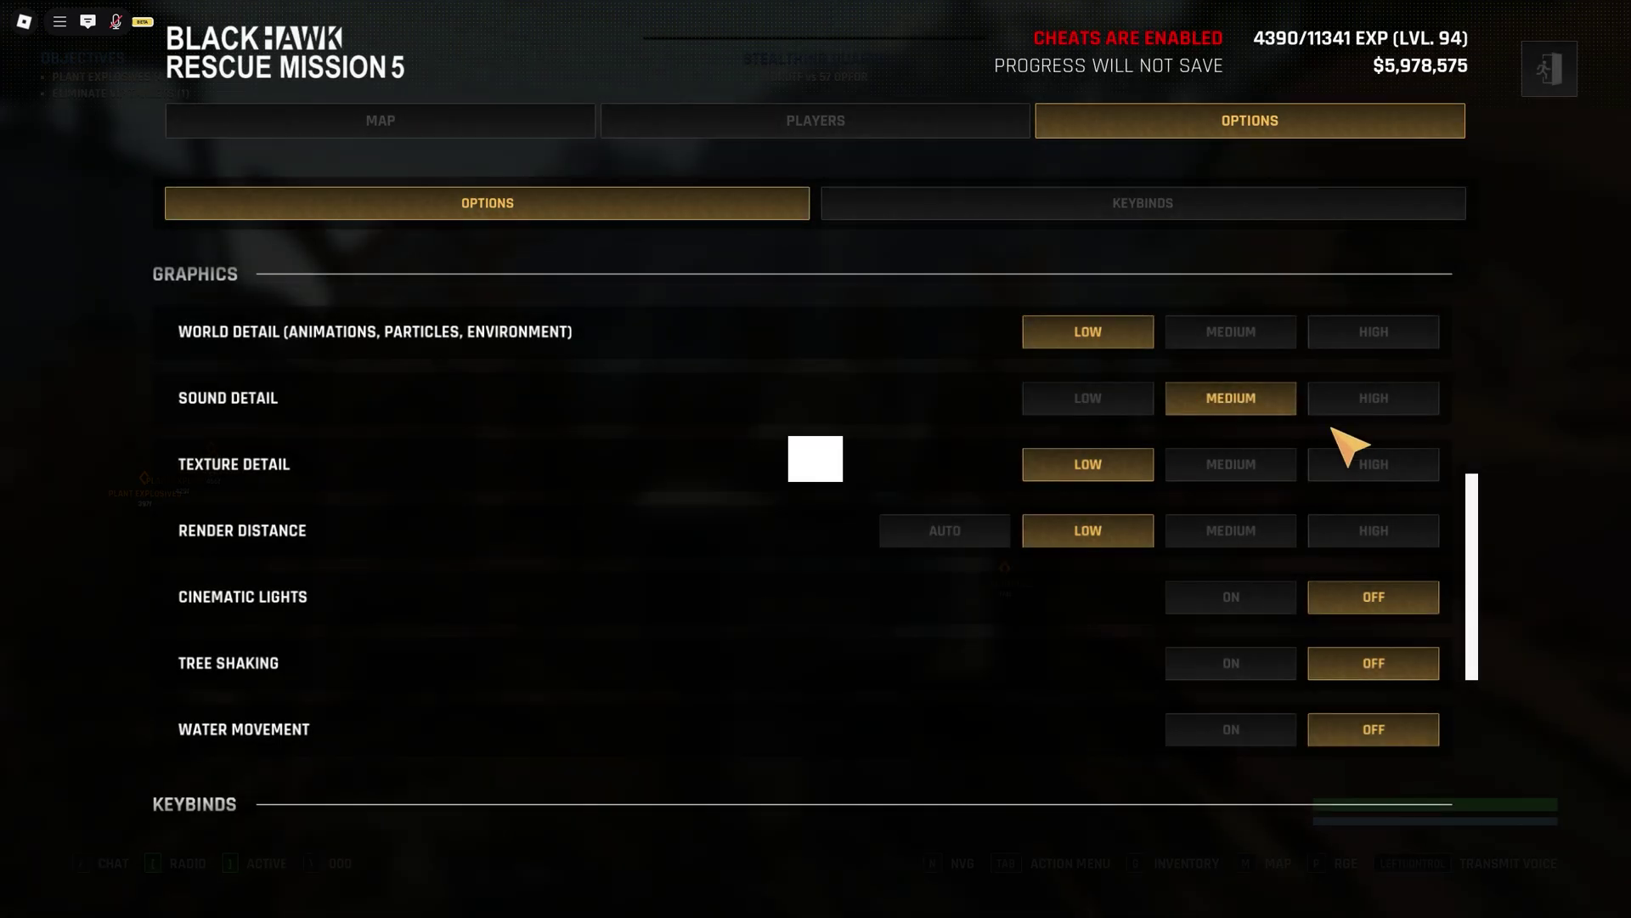
left_click(1363, 399)
left_click(900, 544)
Step: Review the remaining graphics toggles and the keybind options, and return to the game
scroll(260, 515, "down", 1)
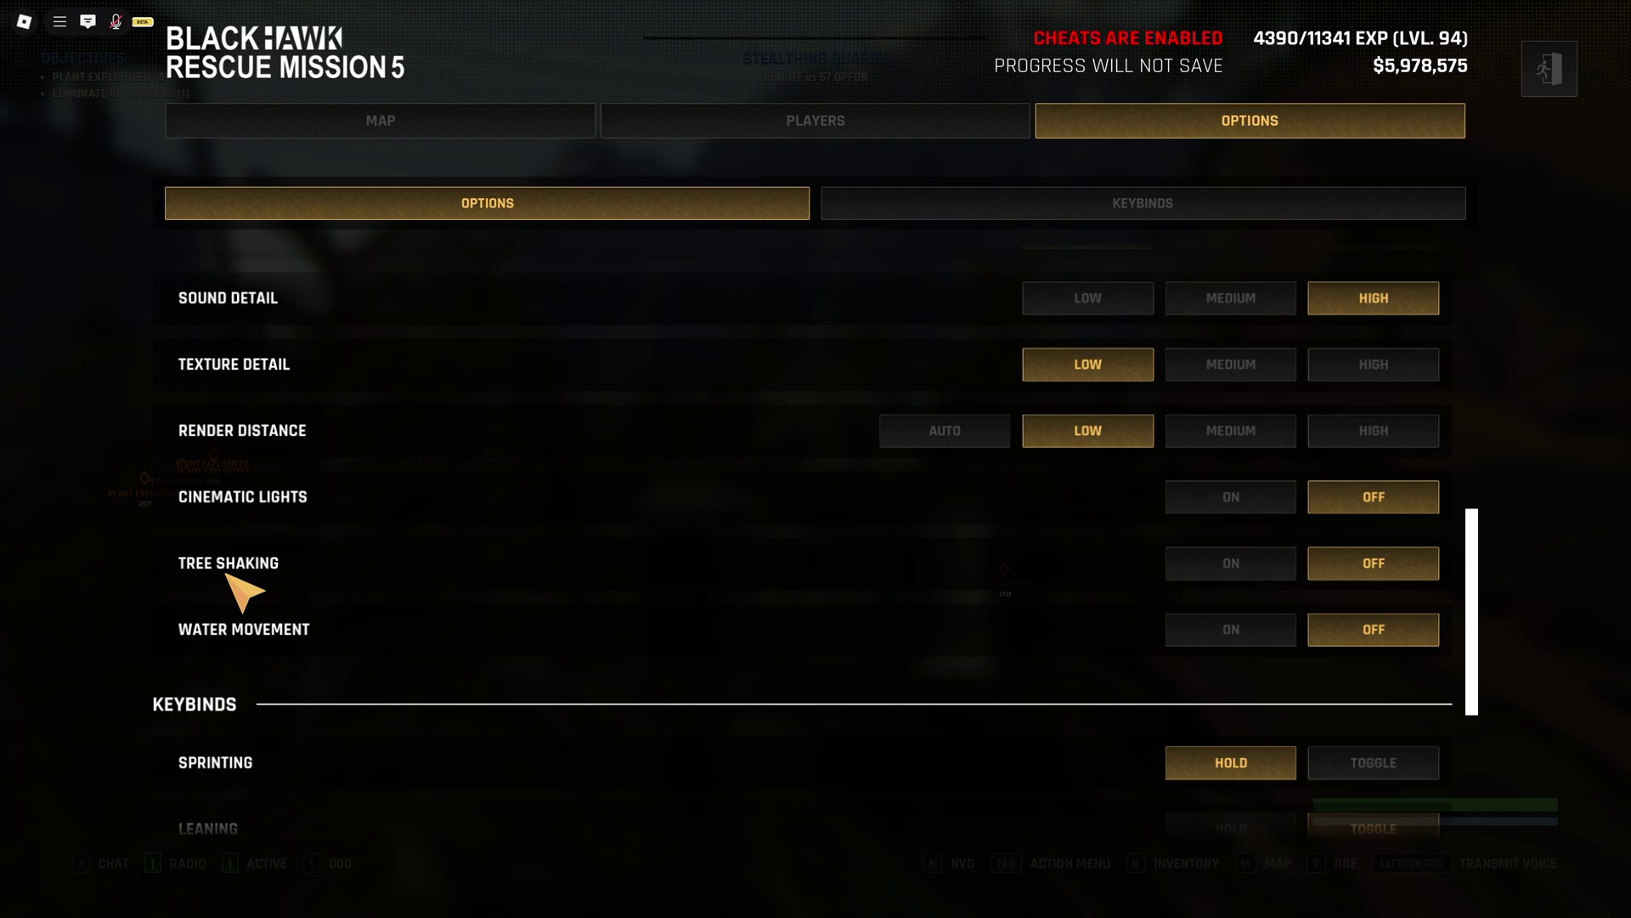
scroll(1369, 611, "down", 1)
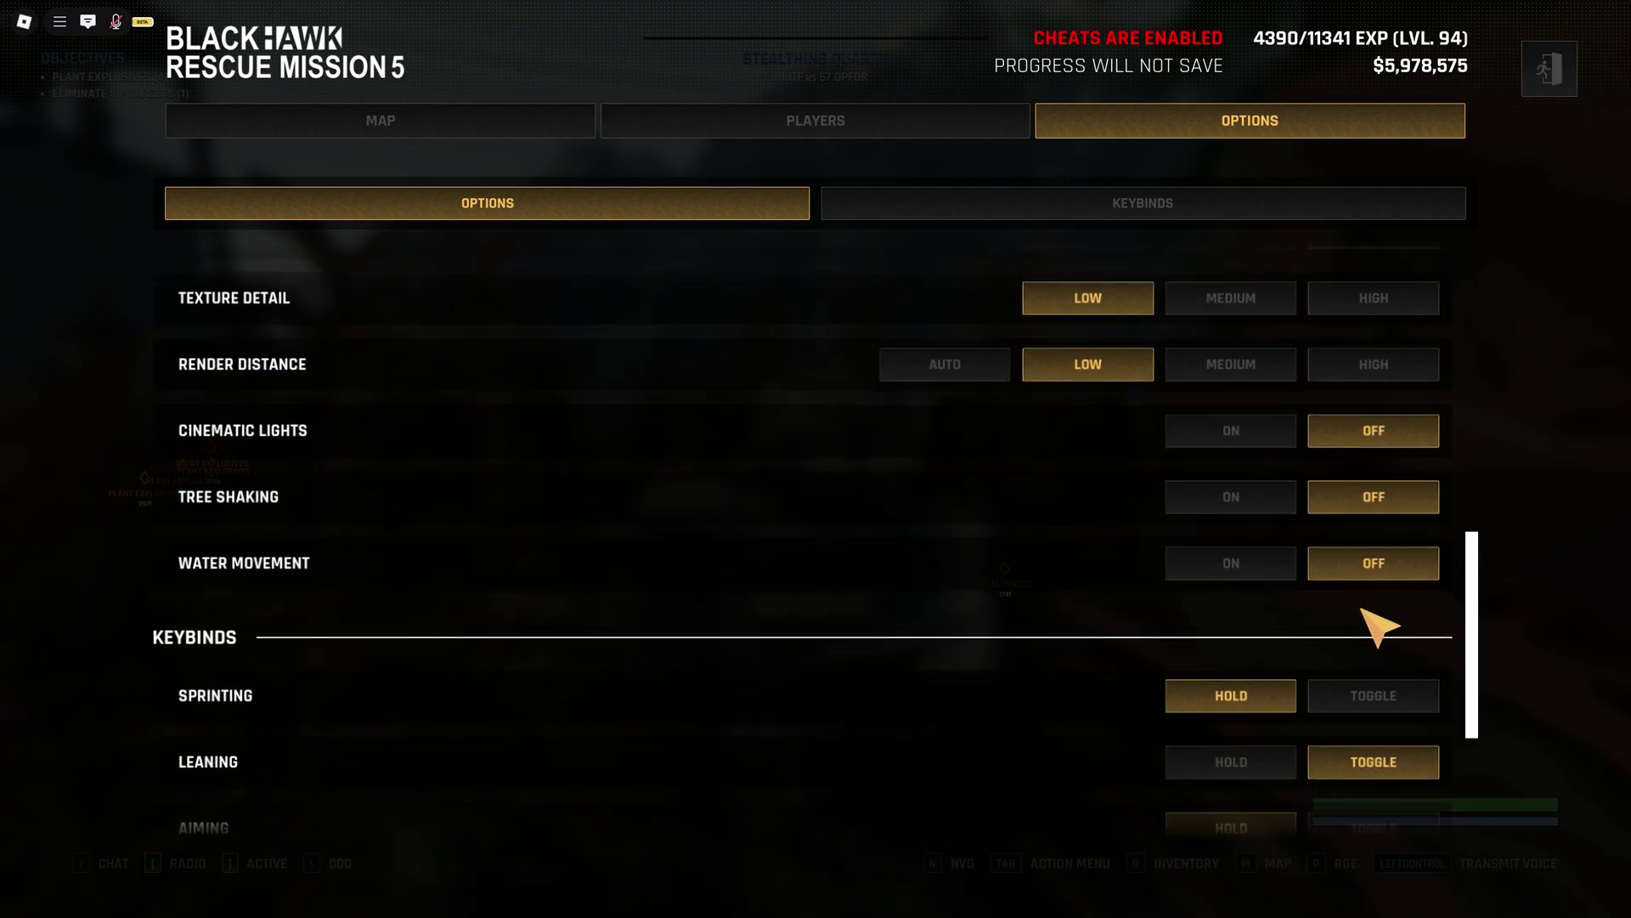
scroll(1360, 578, "up", 1)
scroll(1359, 595, "down", 5)
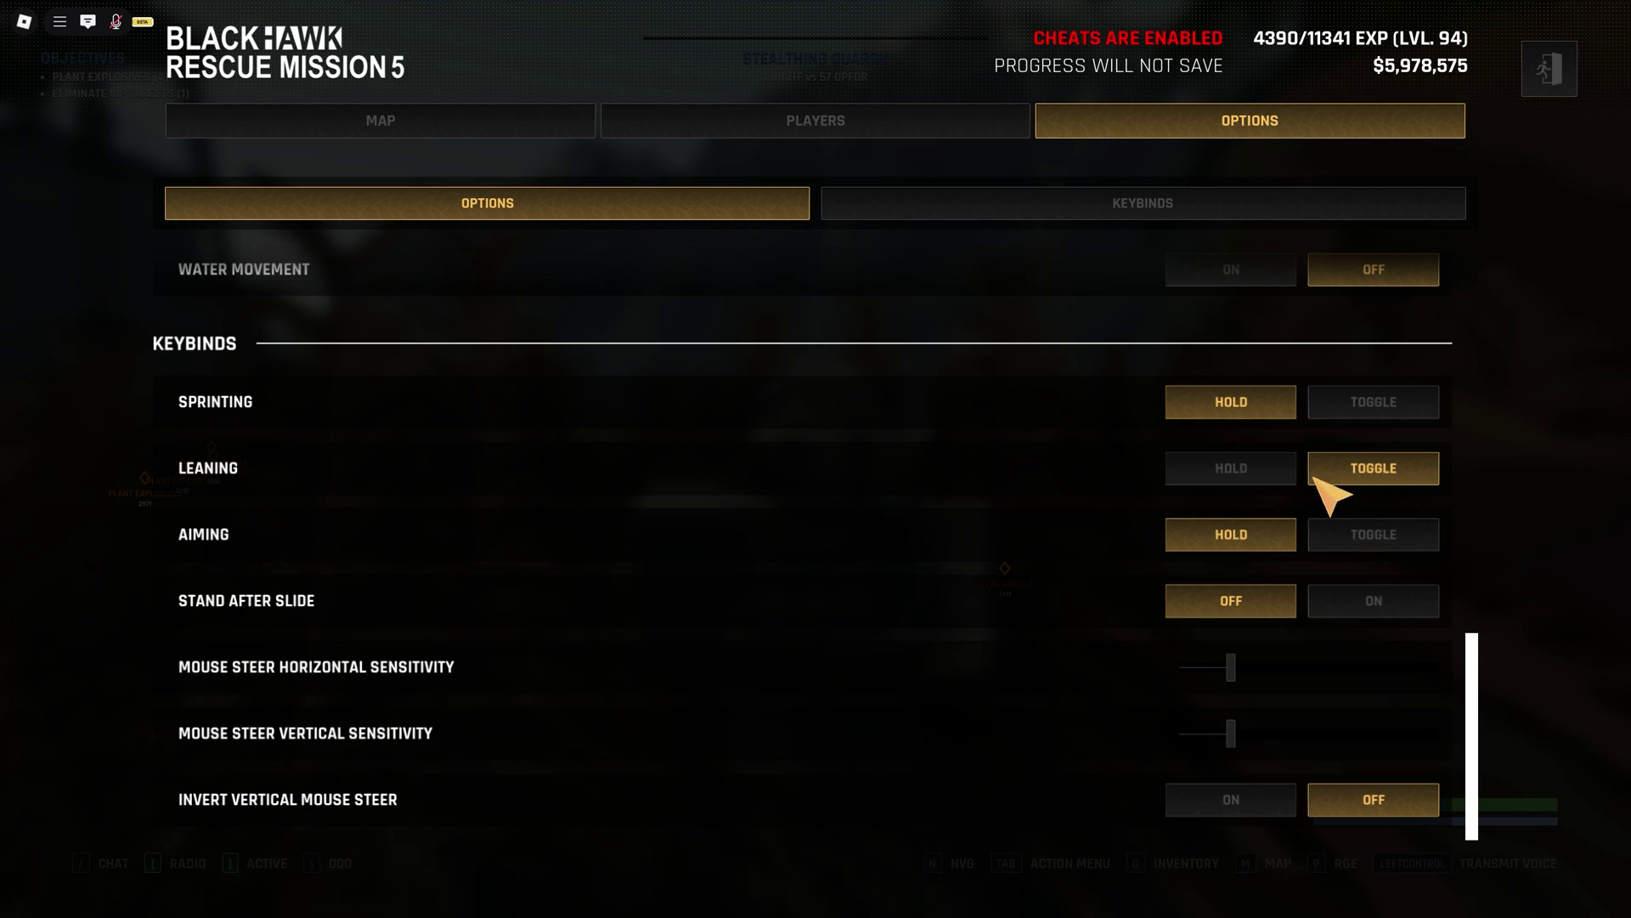
key("m")
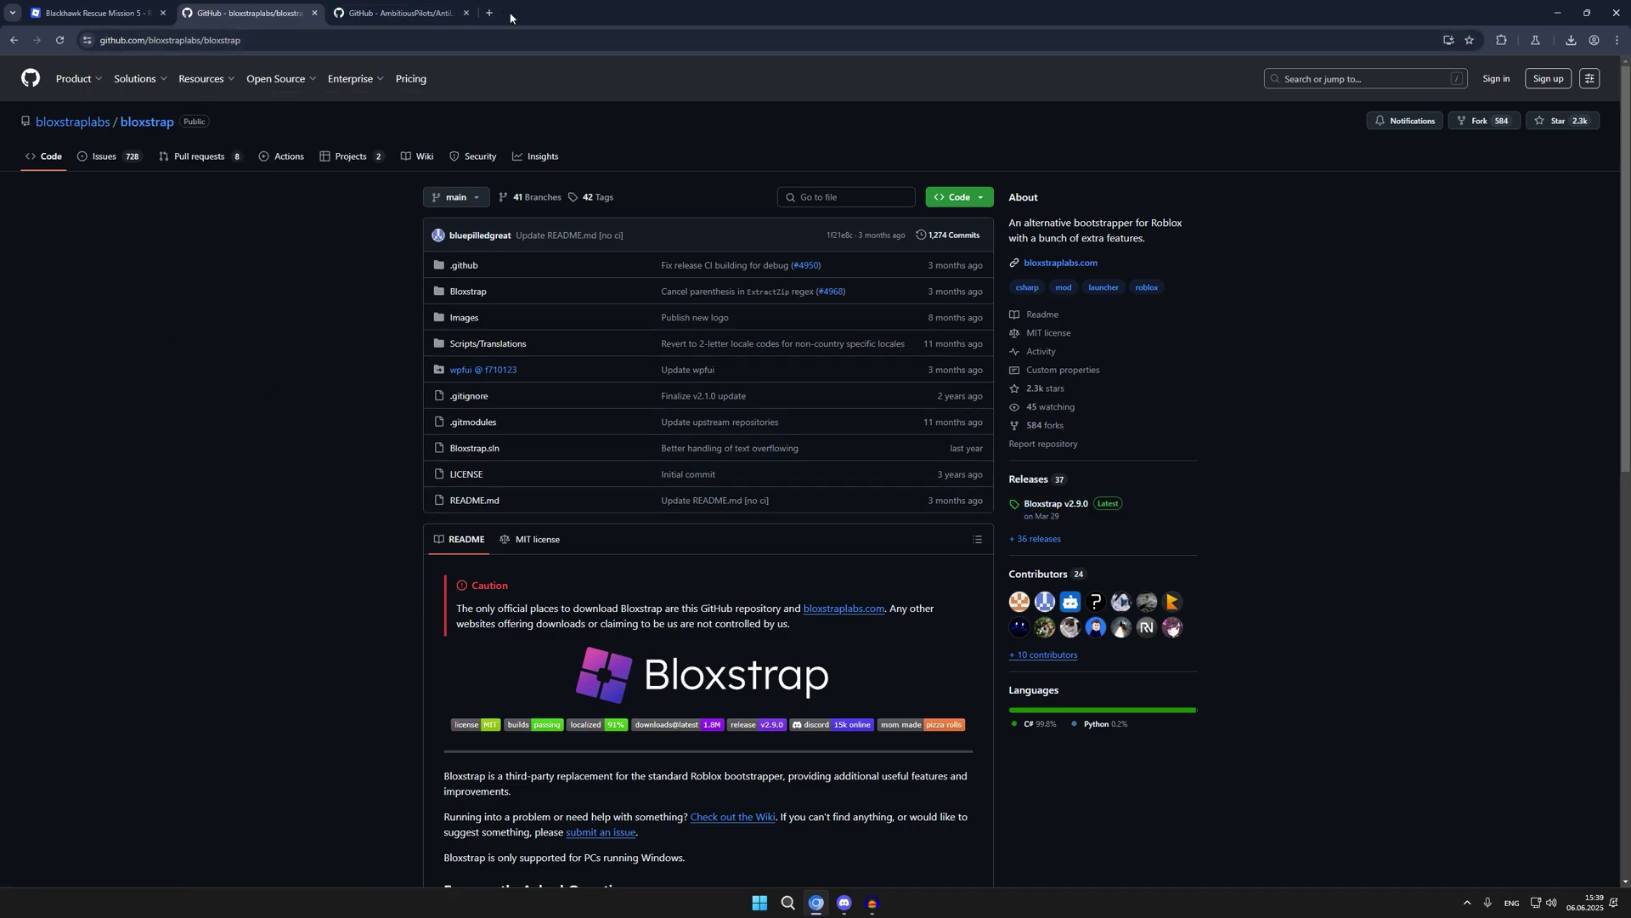
Step: View the Bloxstrap v2.9.0 release on GitHub and open the Fast Flag Editor from the engine settings in Bloxstrap Settings
left_click(1169, 435)
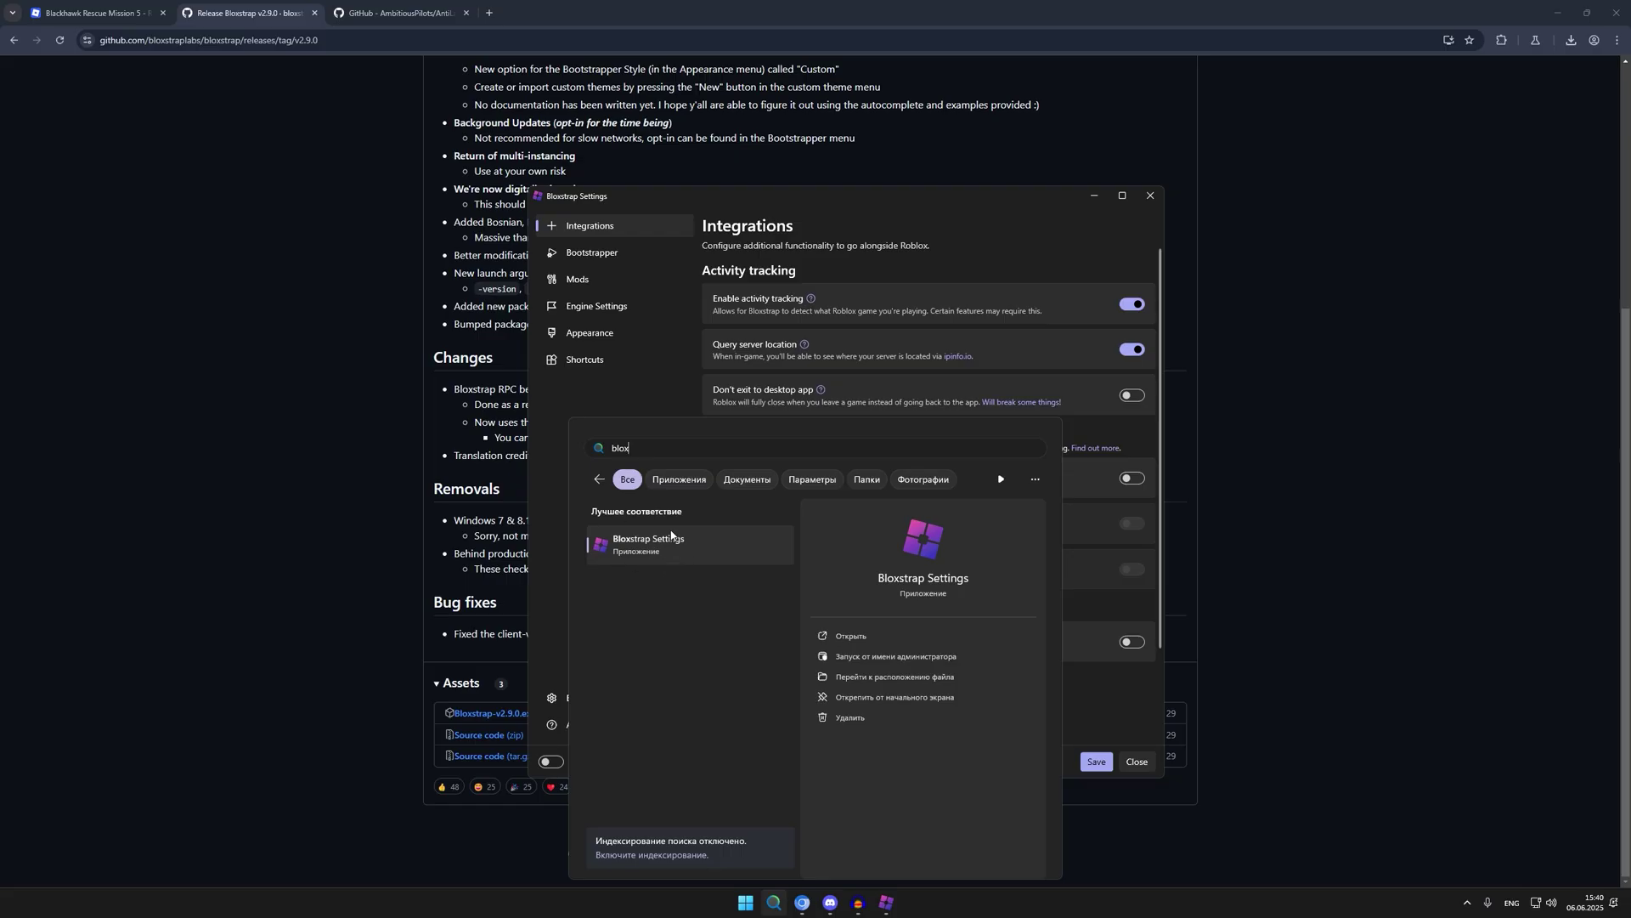
key("Return")
left_click(432, 283)
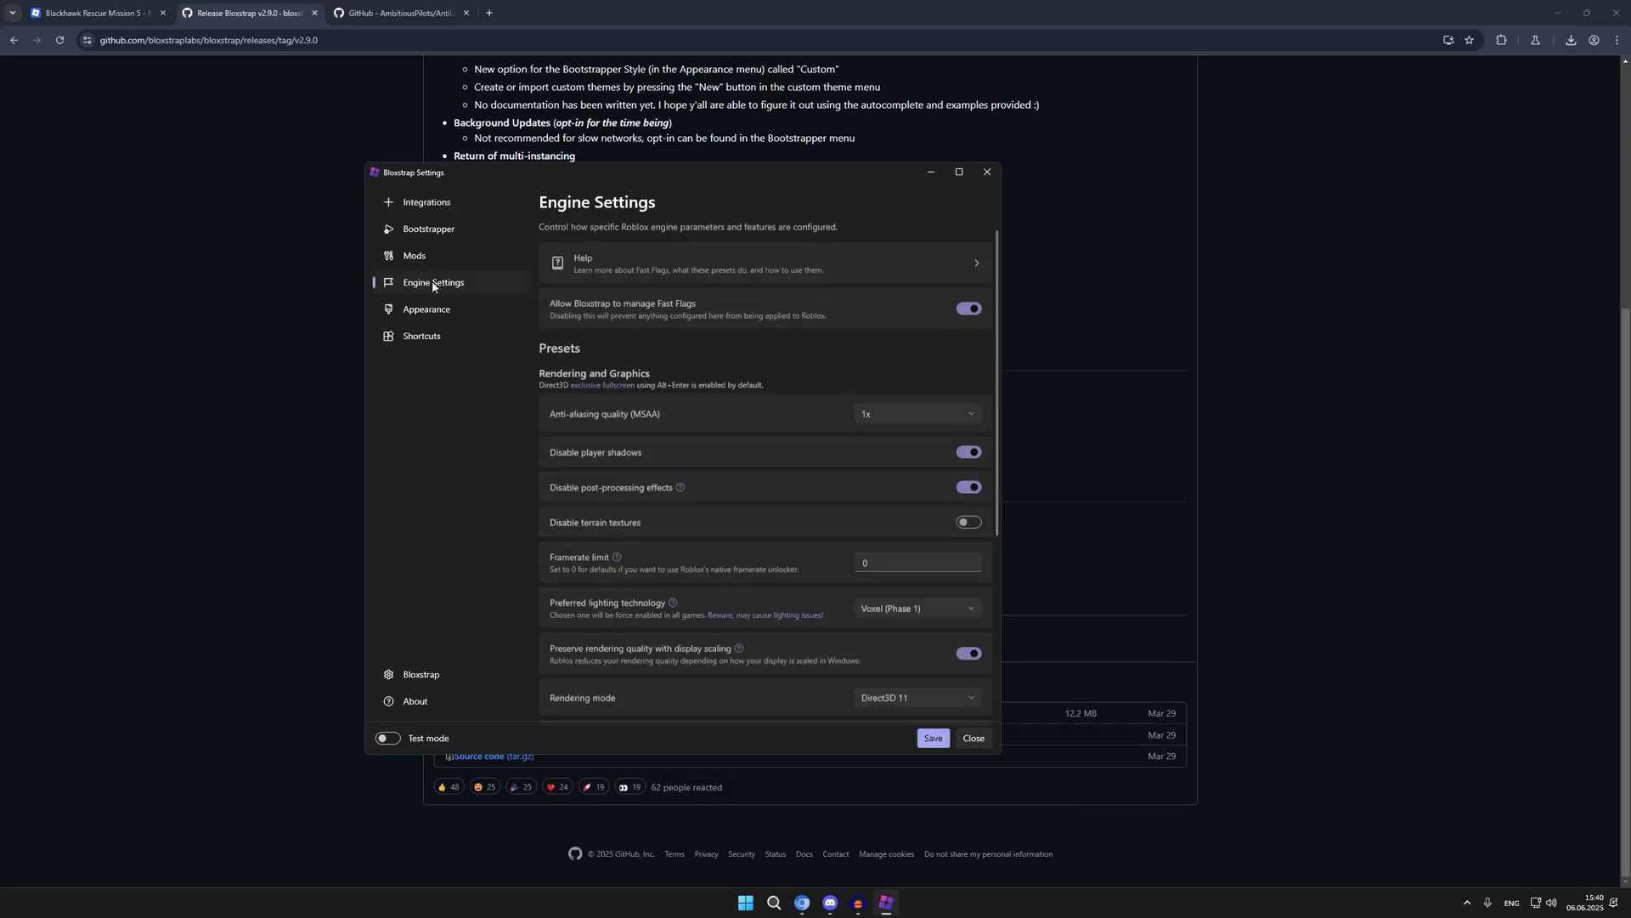
scroll(724, 507, "down", 10)
left_click(686, 702)
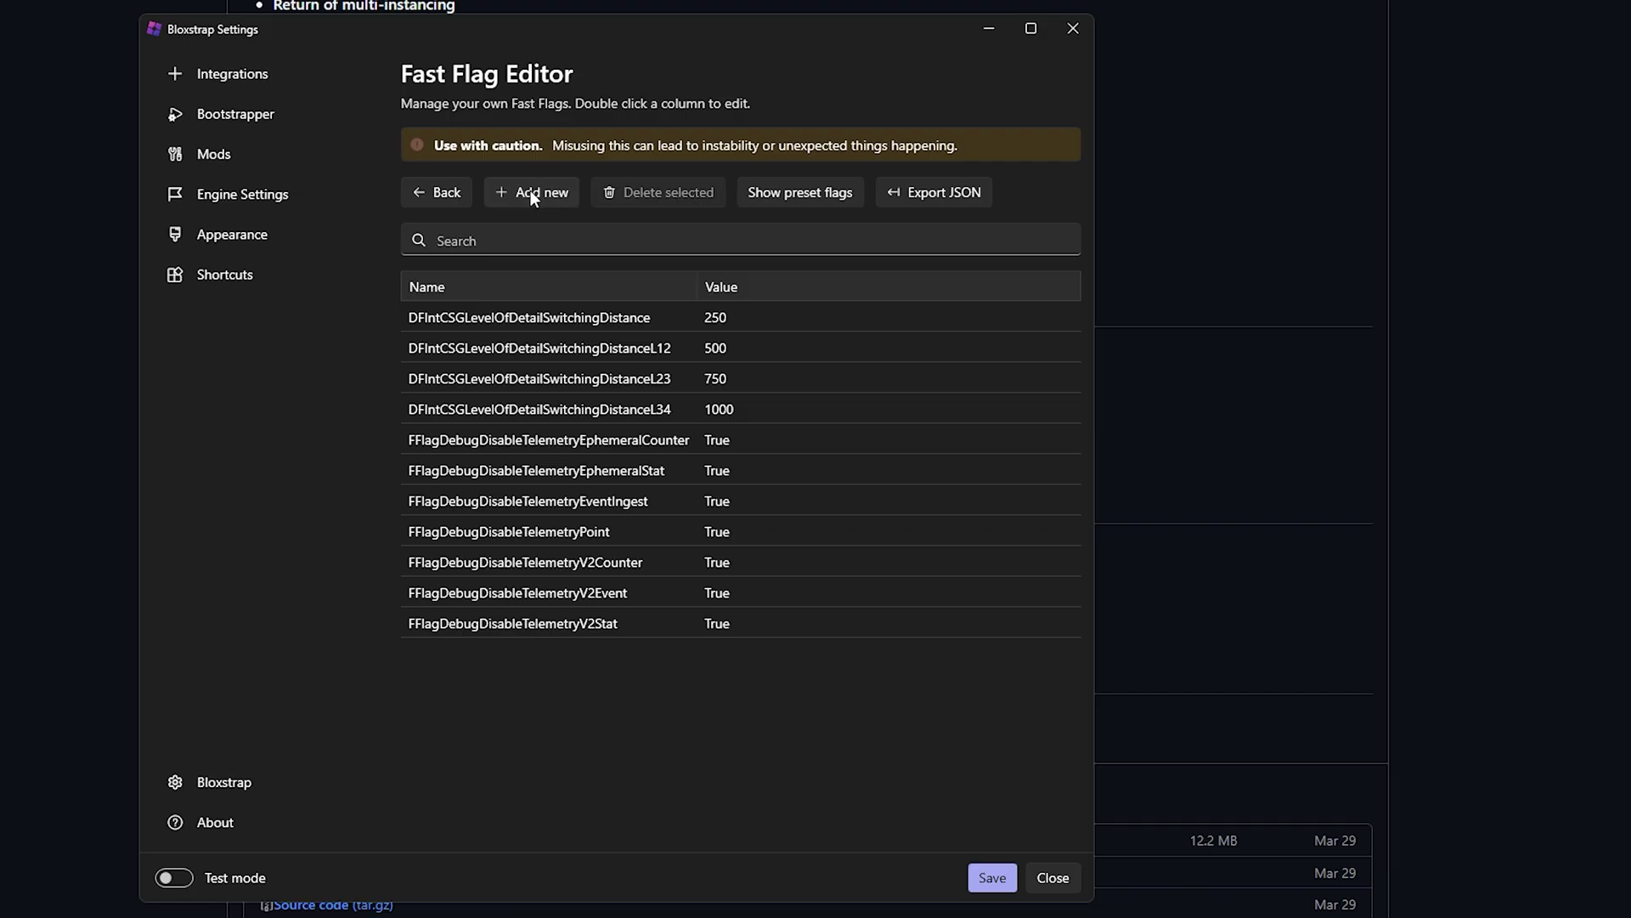
Step: Import the performance fast flags as JSON, including FIntDebugForceMSAASamples 1, FIntRenderShadowIntensity 0 and DFIntTextureQualityOverride 1, overwriting the existing values
left_click(627, 281)
left_click(804, 383)
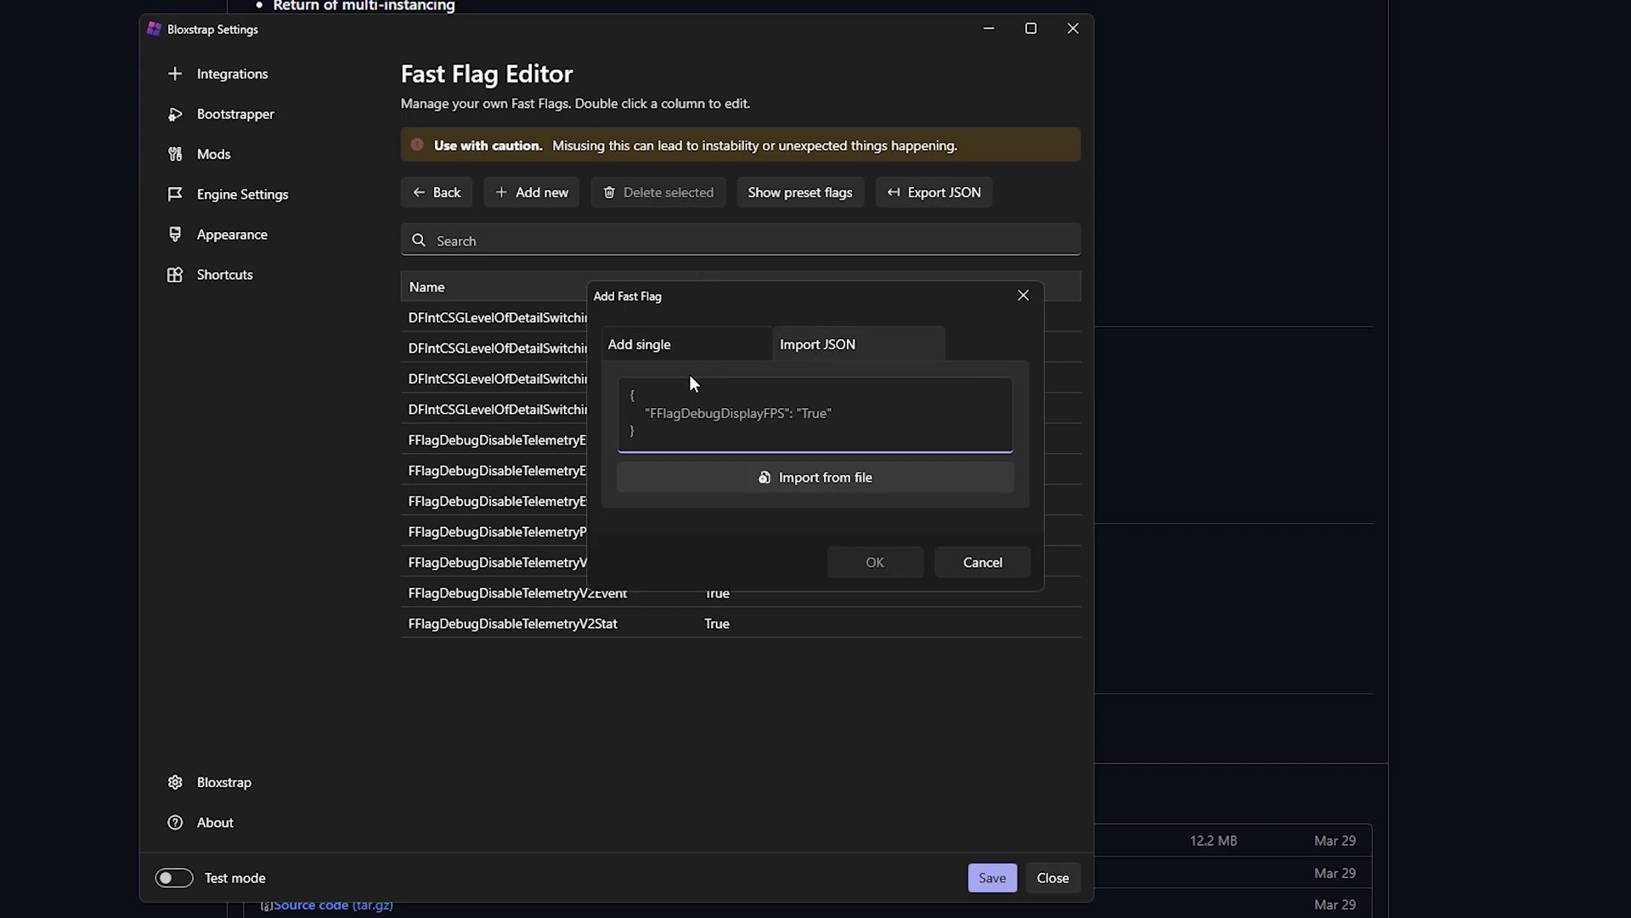
type("{   \"FFlagHandleAltEnterFullscreenManually\": \"False\",   \"FFlagDebugGraphicsPreferD3D11\": \"True\",   \"FIntDebugForceMSAASamples\": \"1\",   \"DFFlagDisableDPIScale\": \"True\",   \"FIntFullscreenTitleBarTriggerDelayMillis\": \"3600000\",   \"DFIntCSGLevelOfDetailSwitchingDistanceL23\": \"750\",   \"DFIntCSGLevelOfDetailSwitchingDistanceL12\": \"500\",   \"DFIntCSGLevelOfDetailSwitchingDistance\": \"250\",   \"DFFlagDebugRenderForceTechnologyVoxel\": \"True\",   \"FFlagDisablePostFx\": \"True\",   \"FIntRenderShadowIntensity\": \"0\",   \"DFIntCSGLevelOfDetailSwitchingDistanceL34\": \"1000\",   \"DFIntTextureQualityOverride\": \"1\",   \"FFlagDebugDisableTelemetryEphemeralCounter\": \"True\",   \"FFlagDebugDisableTelemetryEphemeralStat\": \"True\",   \"FFlagDebugDisableTelemetryEventIngest\": \"True\",   \"FFlagDebugDisableTelemetryPoint\": \"True\",   \"FFlagDebugDisableTelemetryV2Counter\": \"True\",   \"FFlagDebugDisableTelemetryV2Event\": \"True\",   \"FFlagDebugDisableTelemetryV2Stat\": \"True\" }")
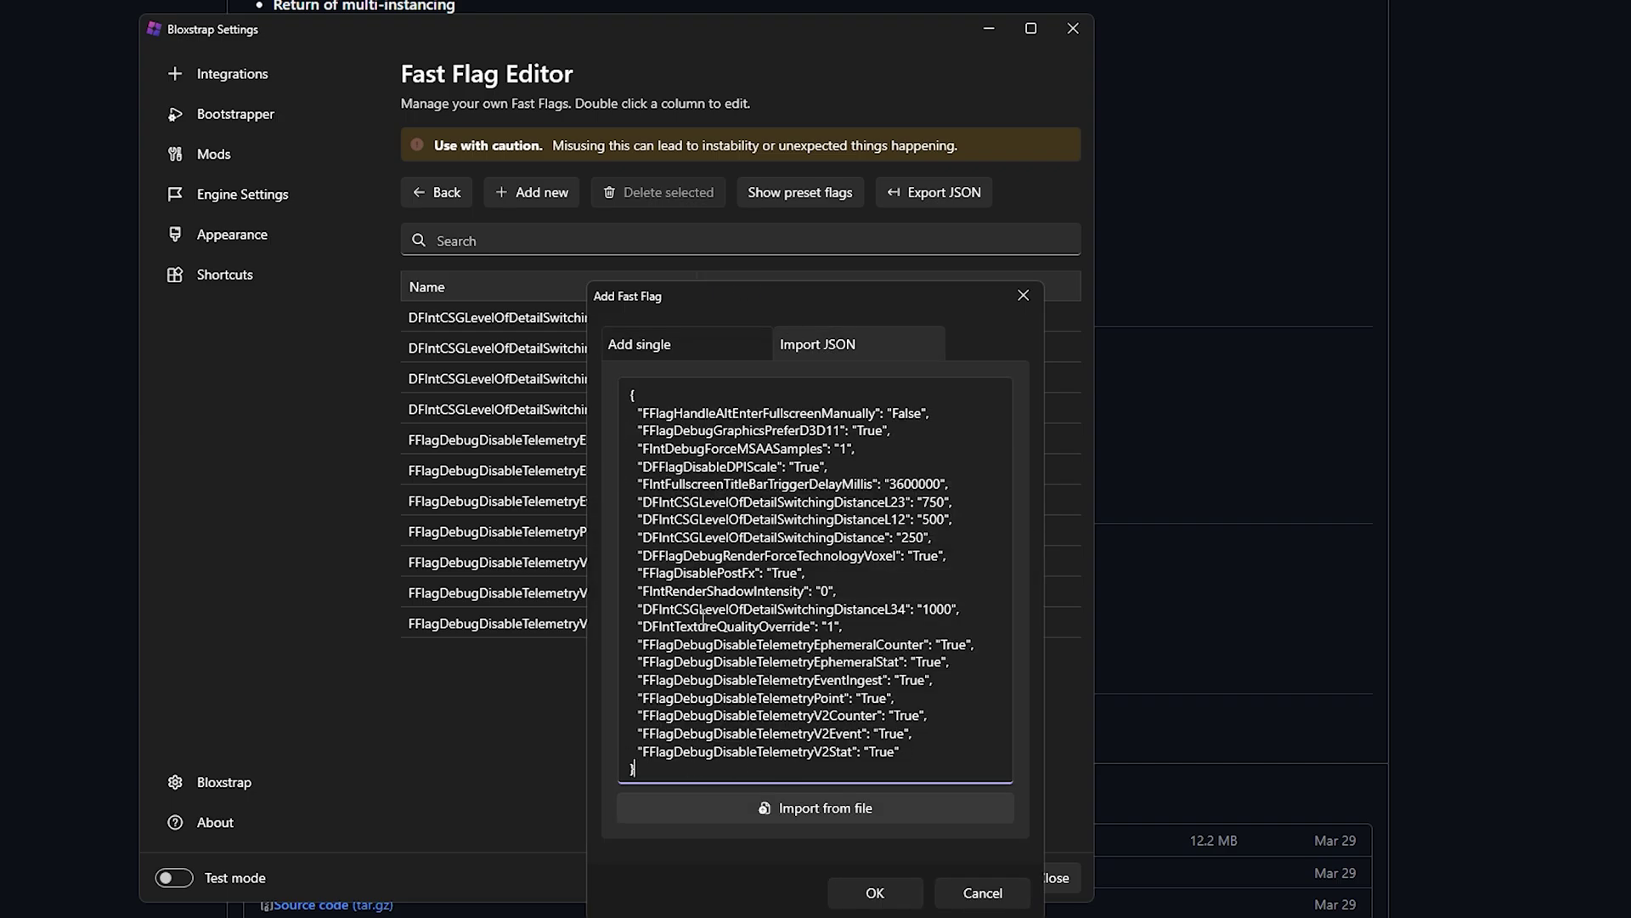
left_click(884, 908)
left_click(875, 513)
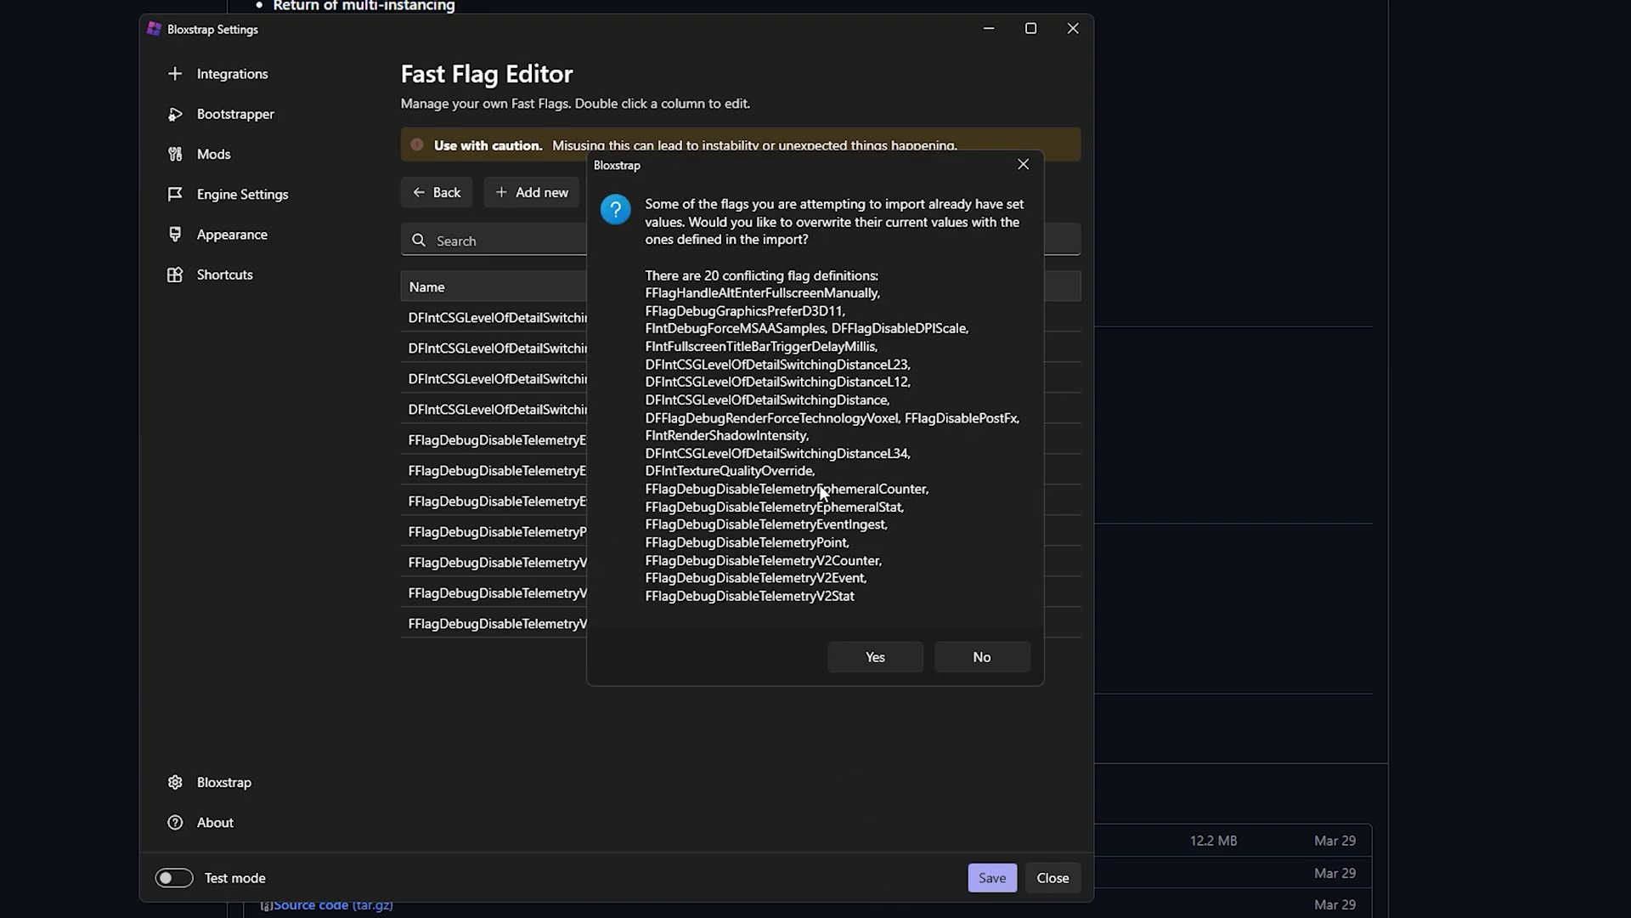
left_click(865, 654)
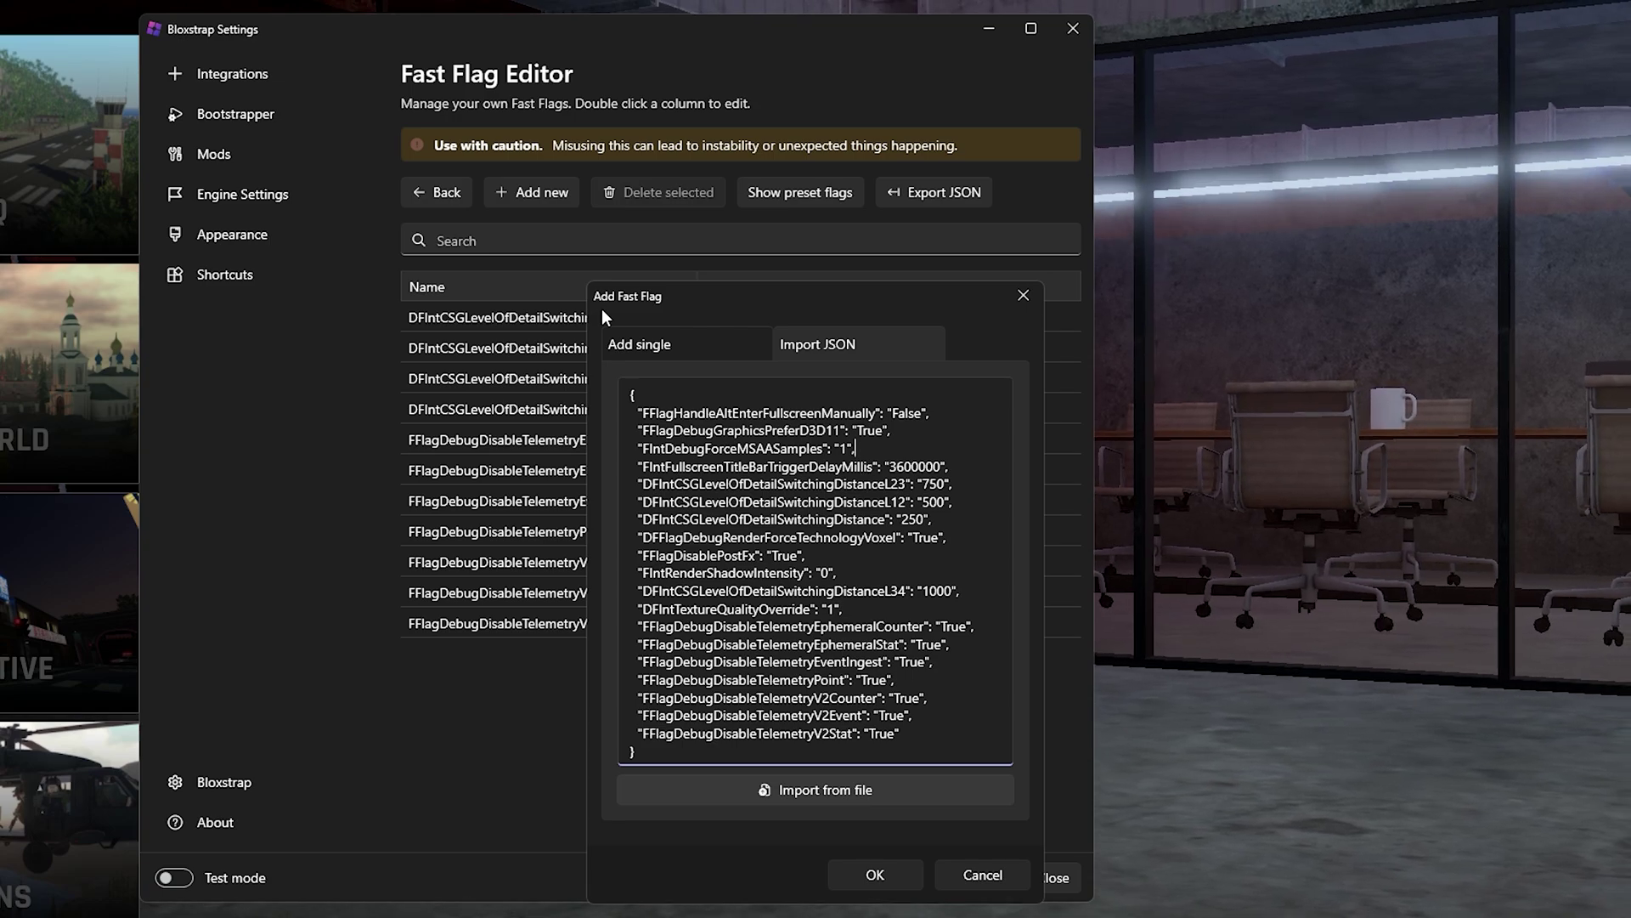
Step: Highlight the FIntFullscreenTitleBarTriggerDelayMillis and DFIntTextureQualityOverride lines in the fast flag JSON
left_click_drag(637, 467, 954, 473)
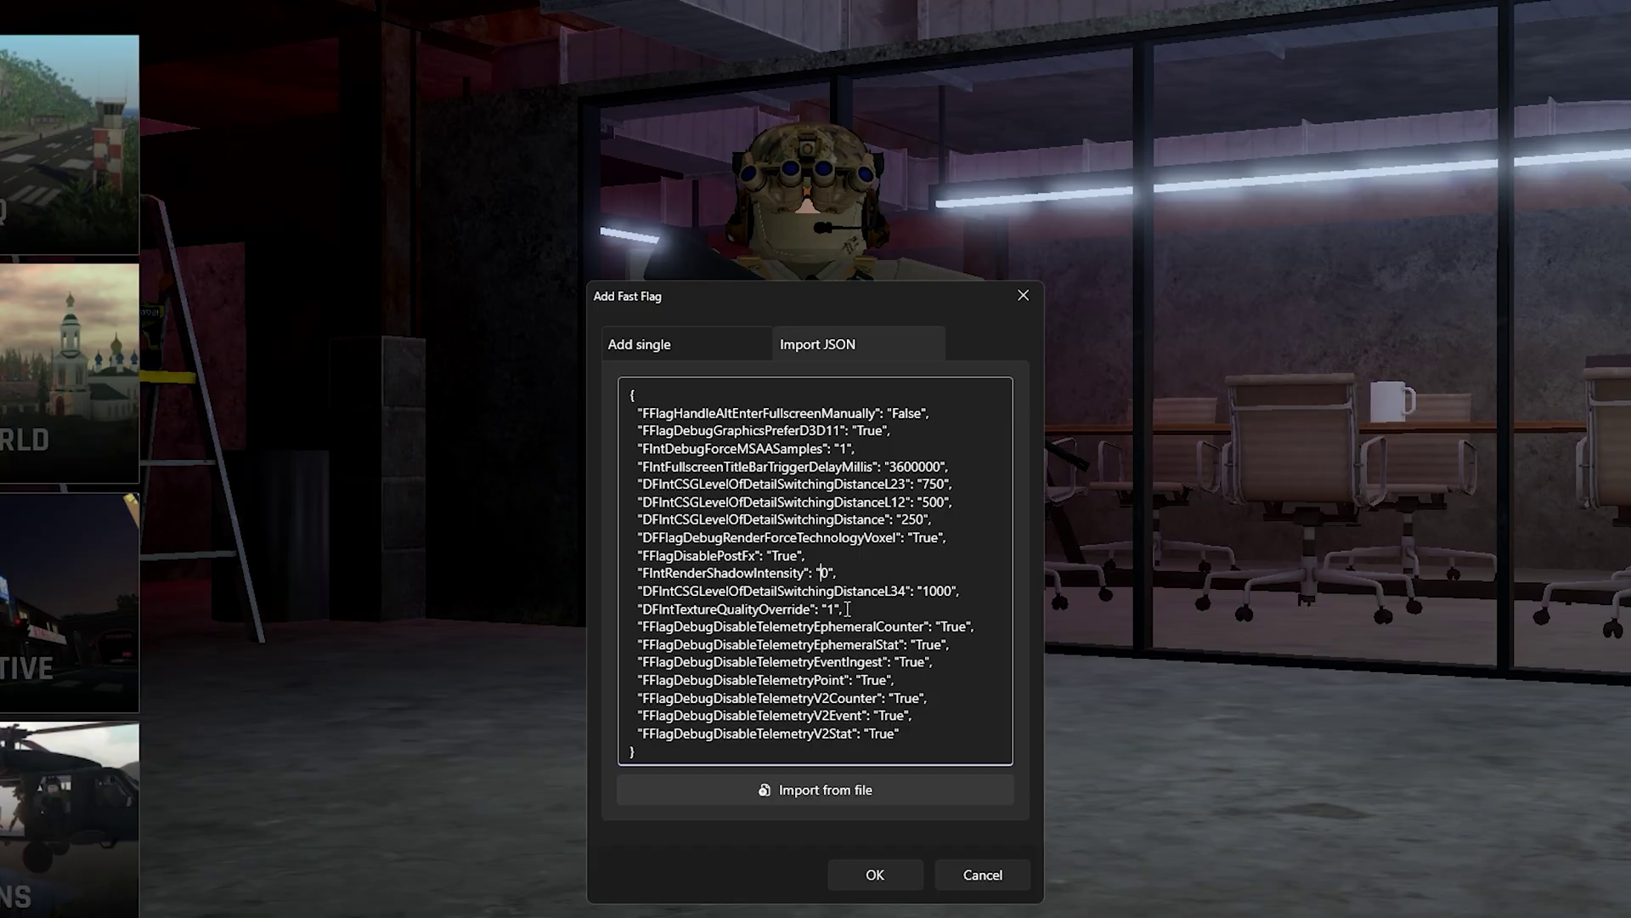
left_click_drag(847, 608, 646, 610)
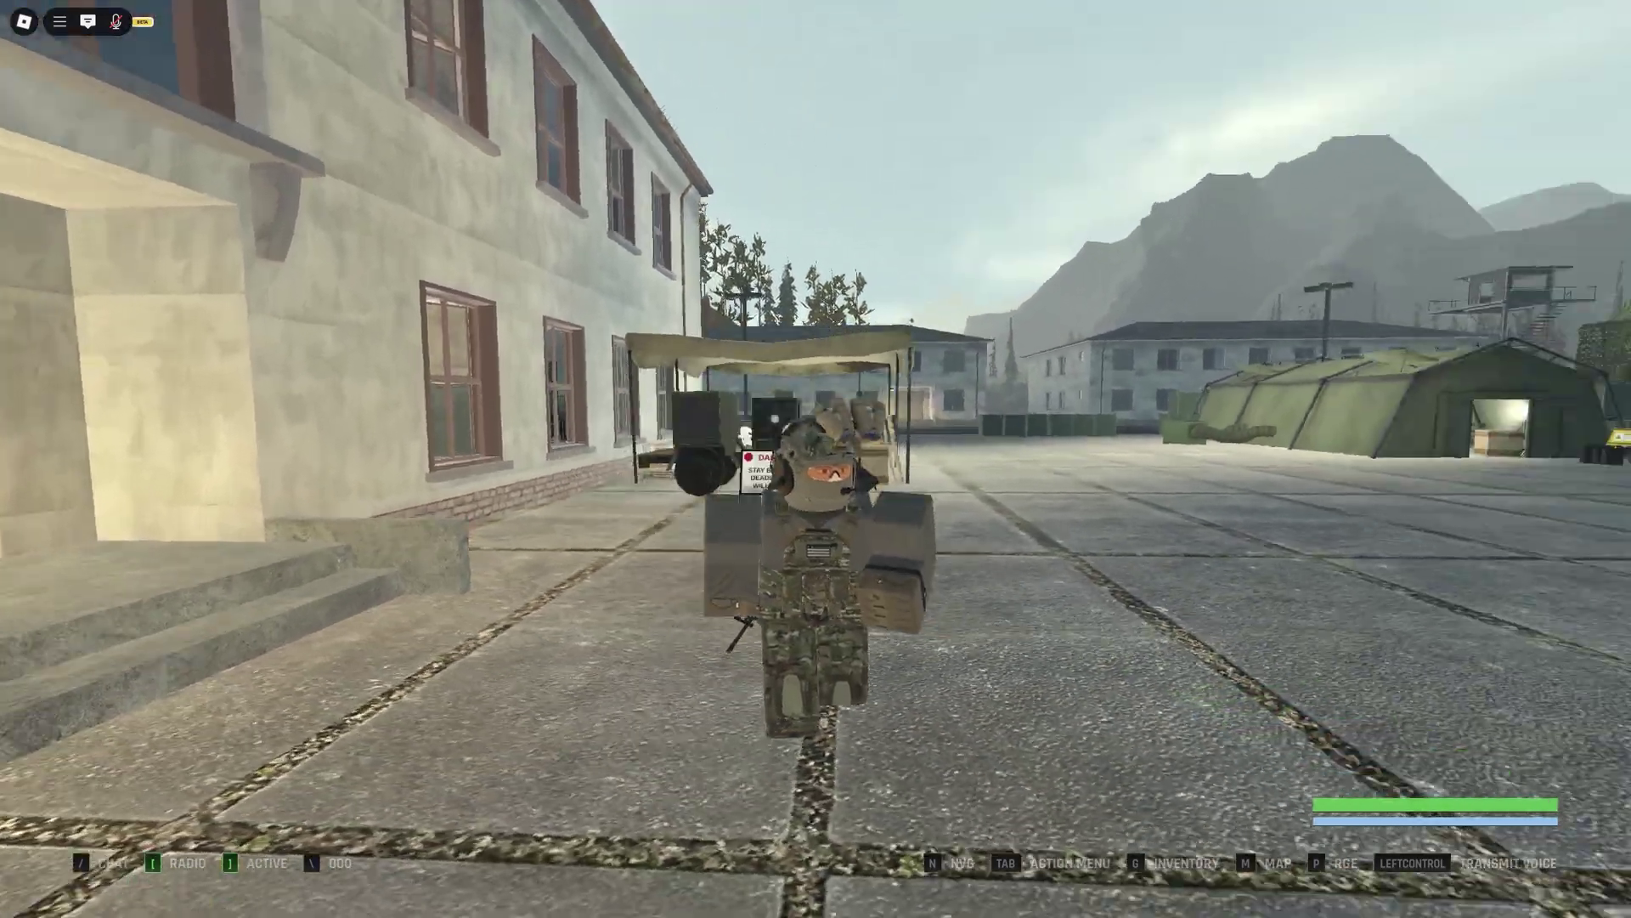
Step: Raise the Roblox graphics quality to its maximum level and check the setting against how the game view looks
key("Escape")
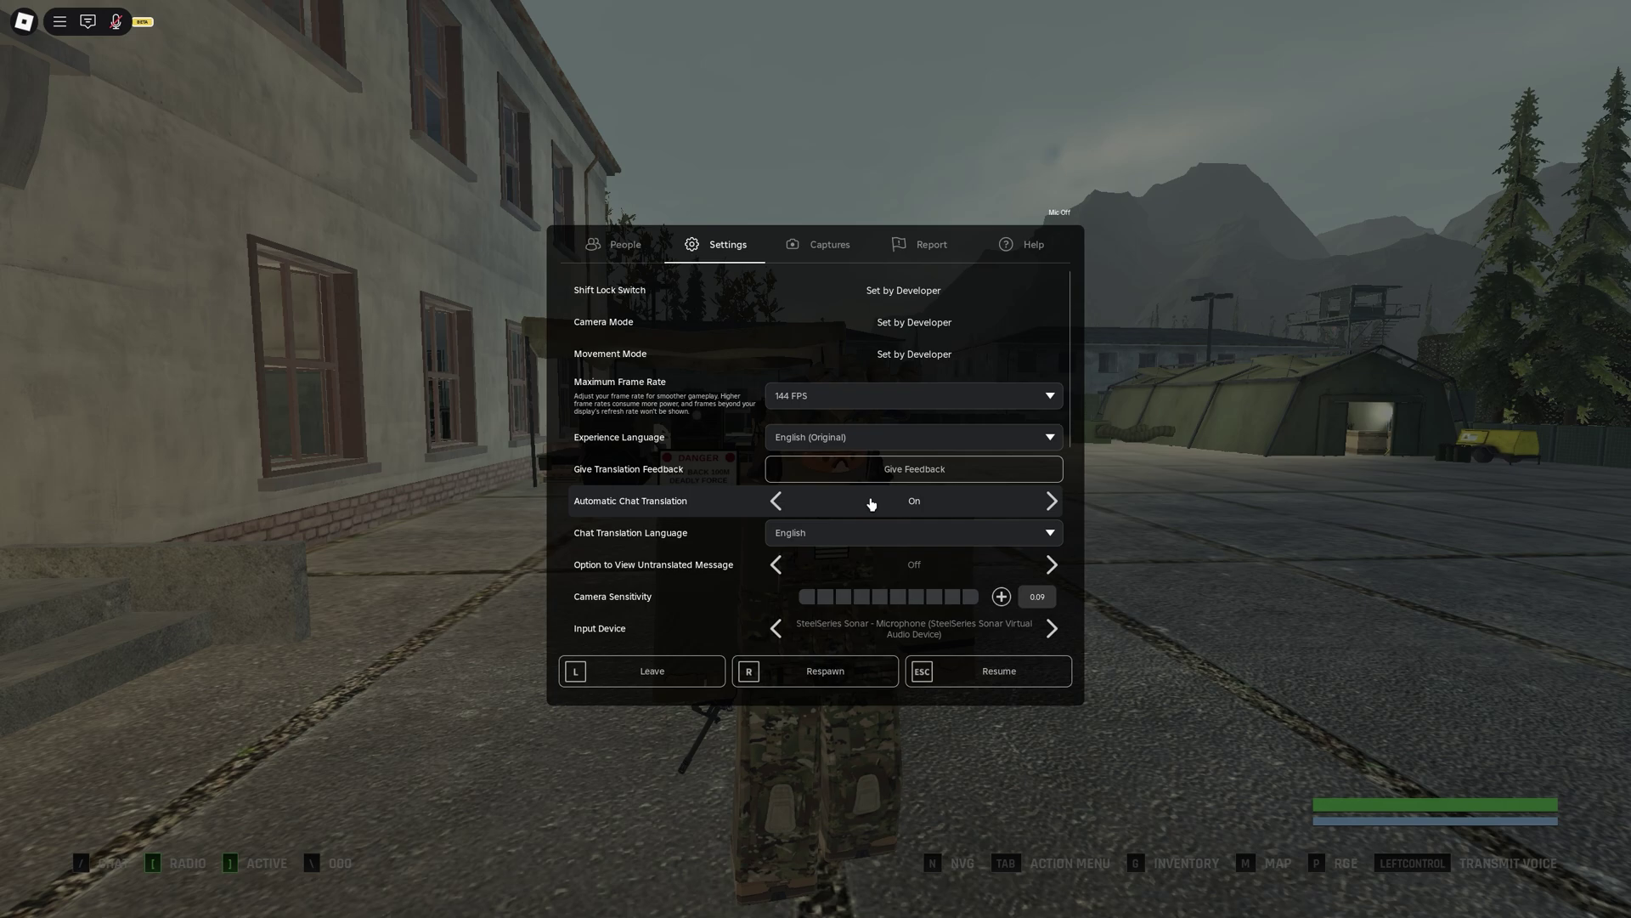
scroll(850, 510, "down", 5)
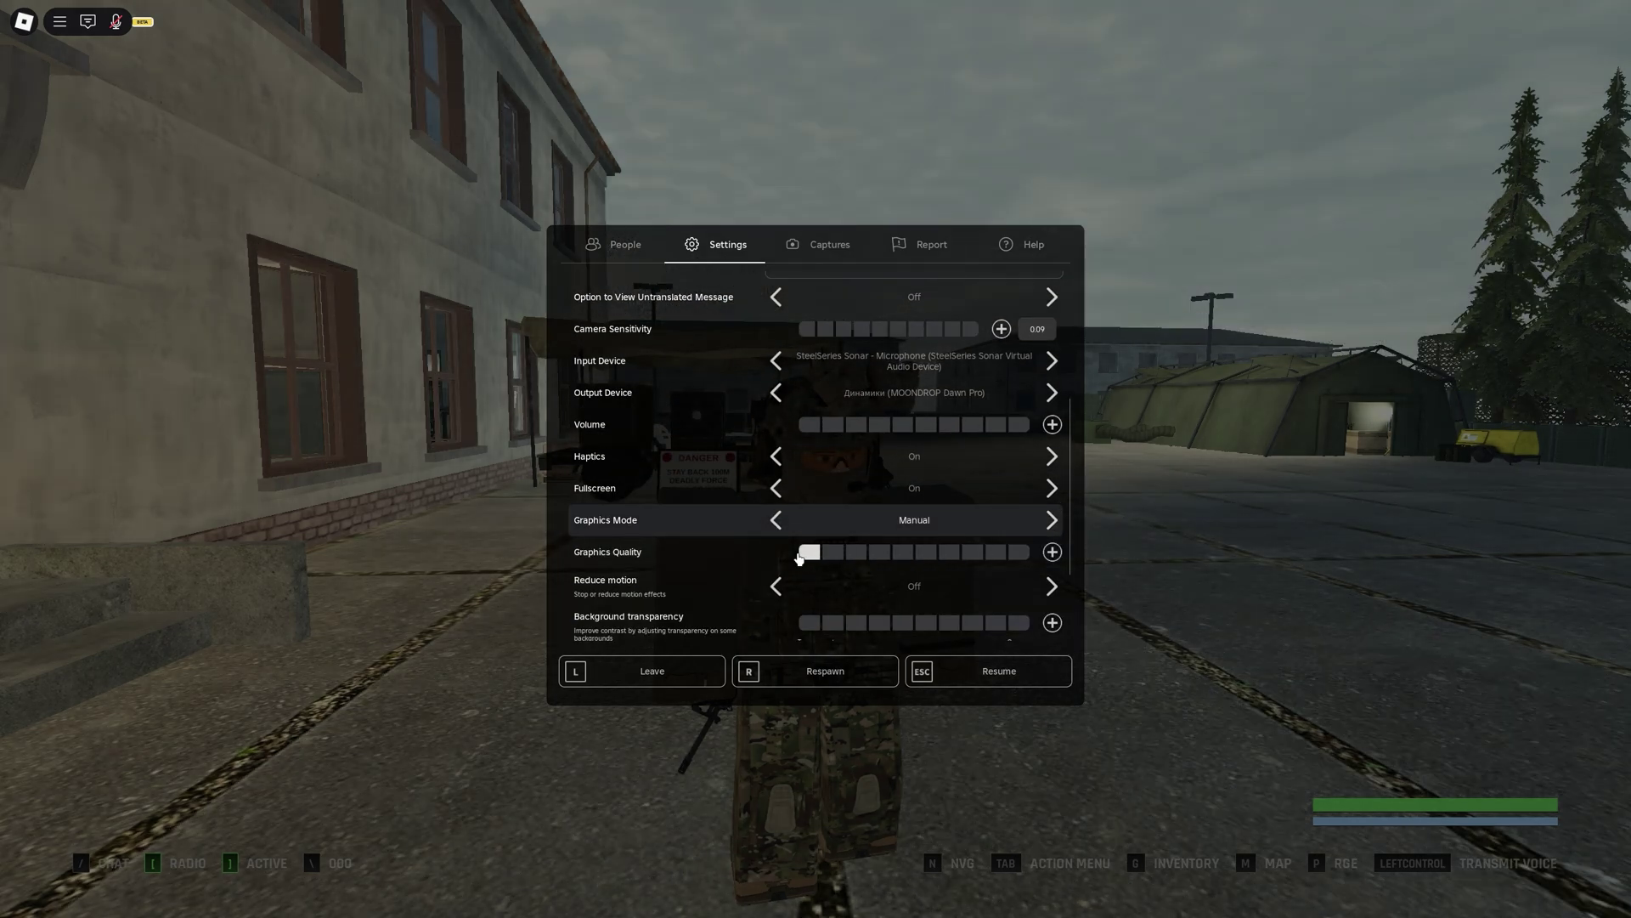
left_click_drag(863, 554, 1047, 564)
key("Escape")
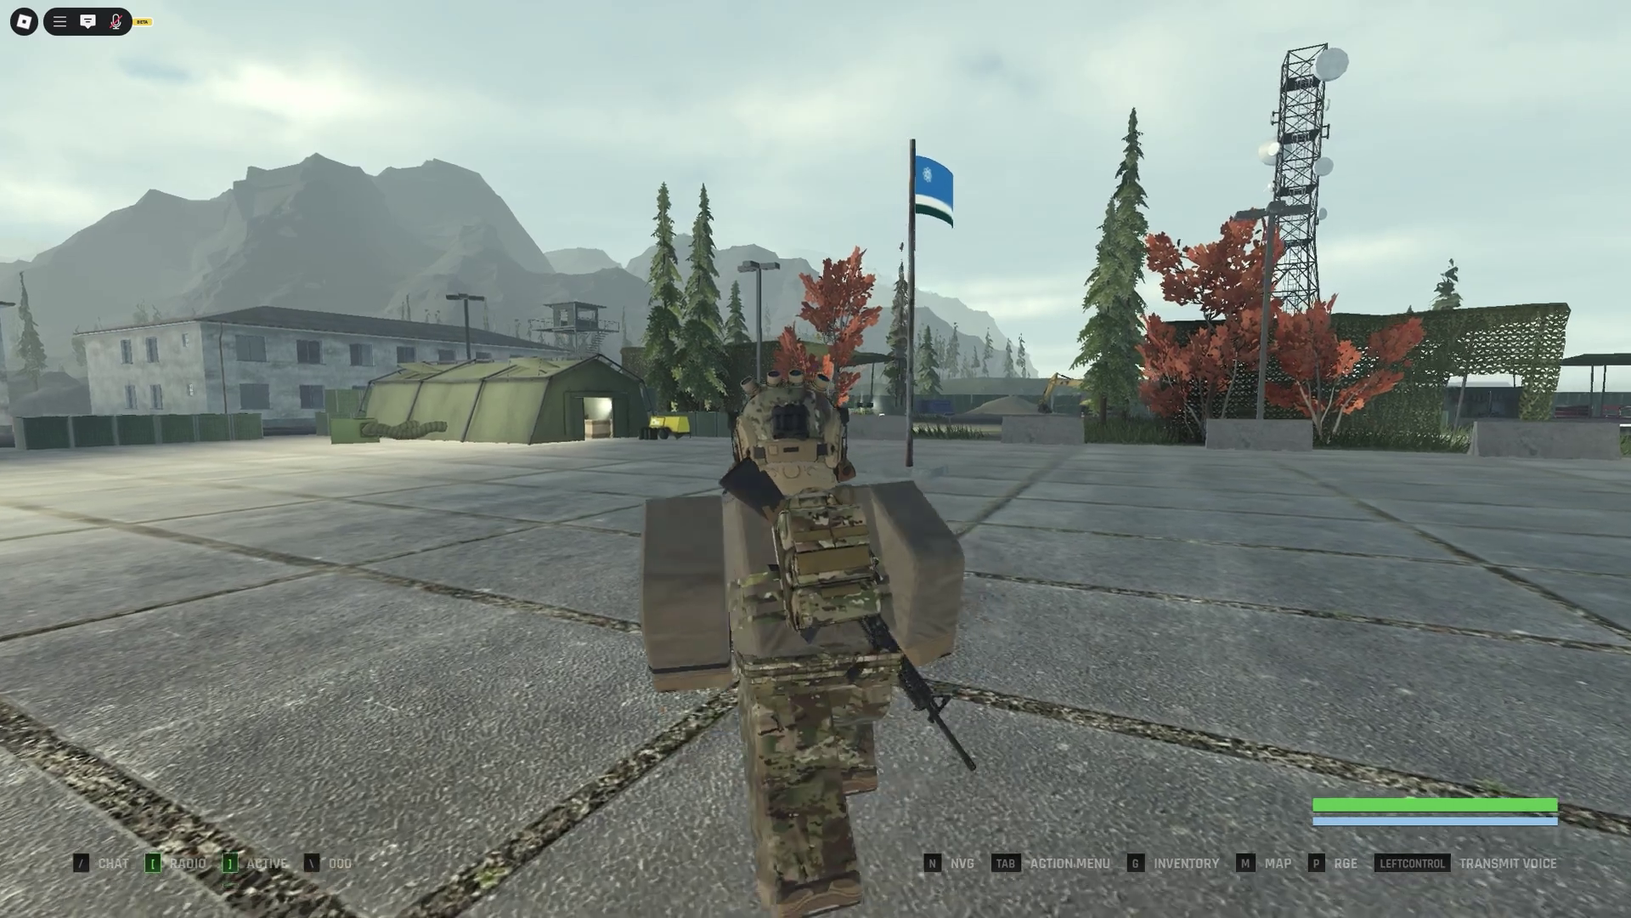
key("Escape")
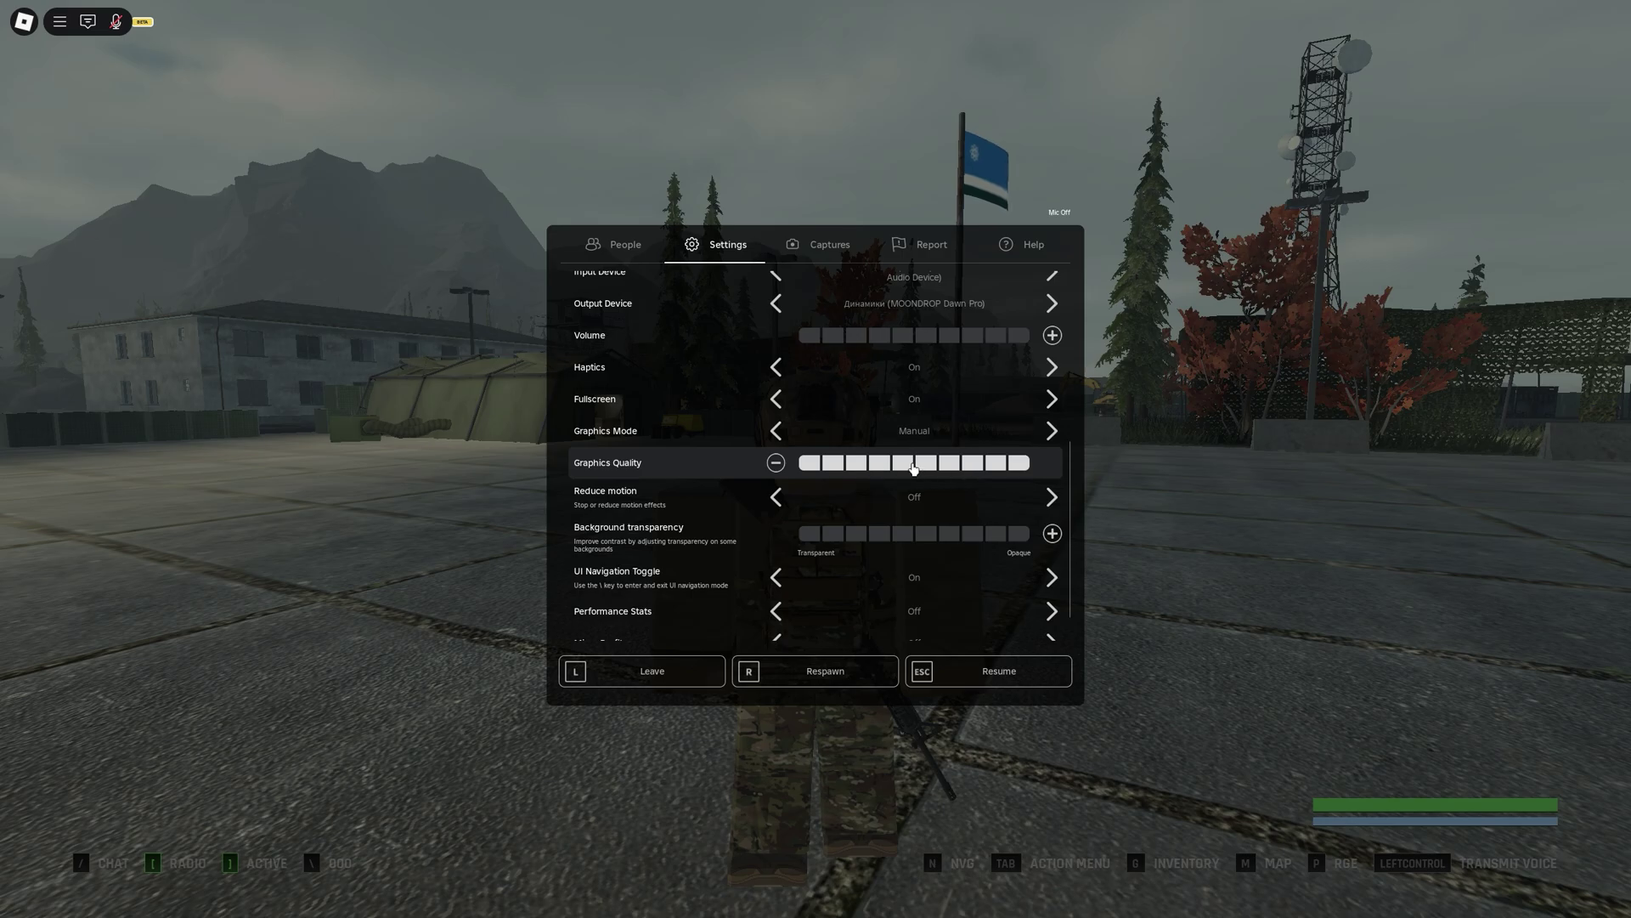
key("Escape")
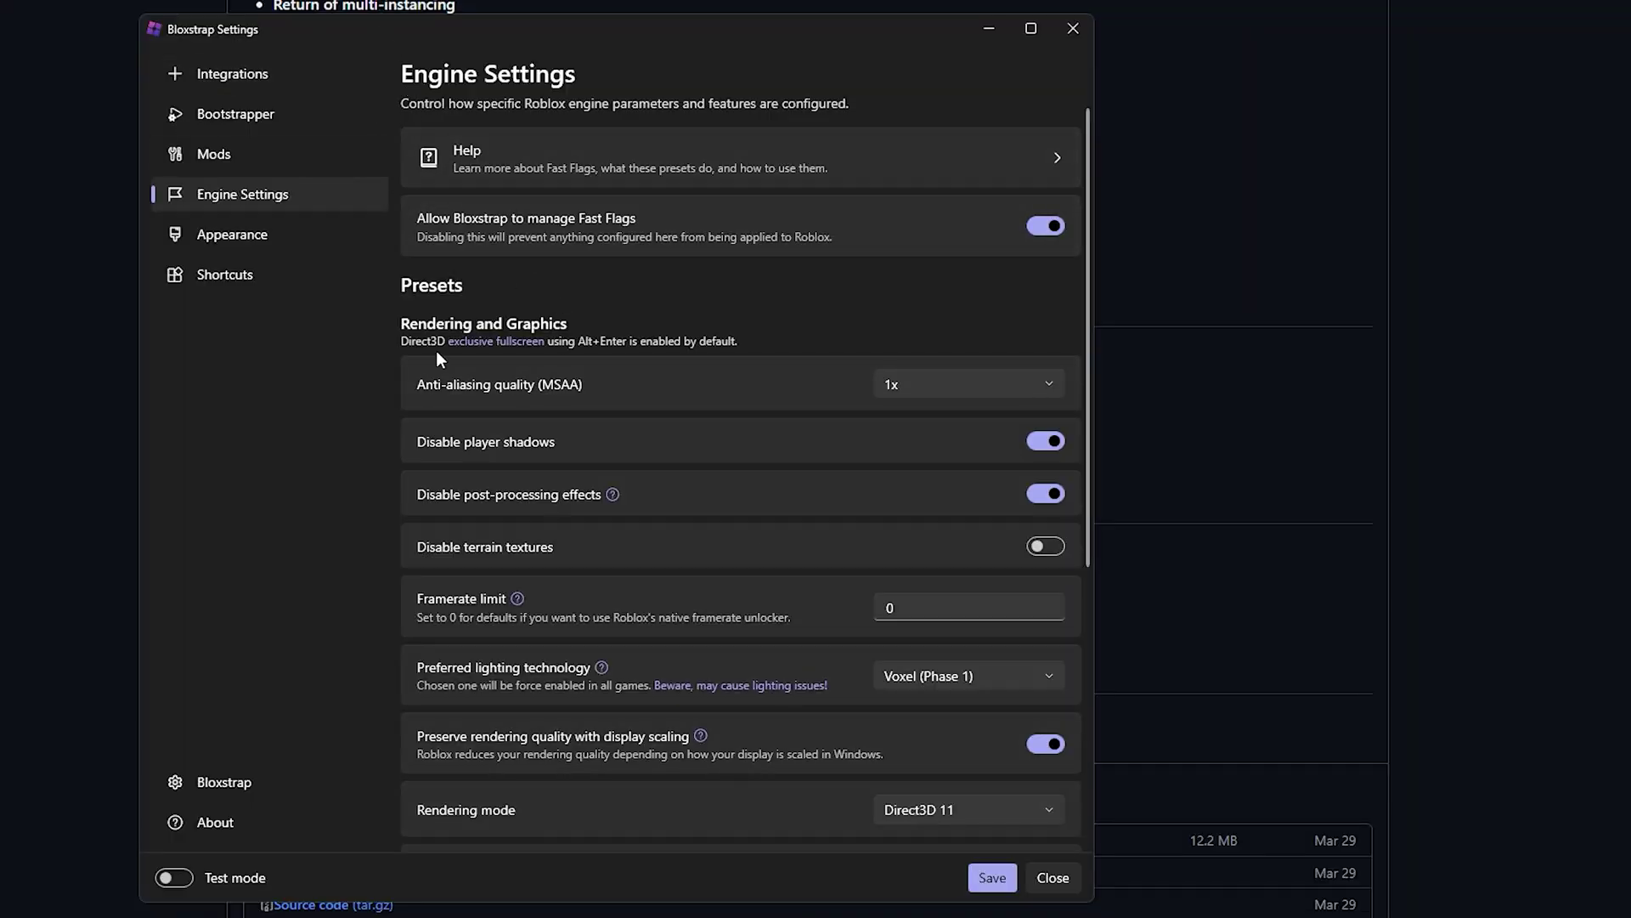
Step: Turn on resetting everything to defaults in the Bloxstrap engine settings and save the settings
scroll(534, 529, "down", 5)
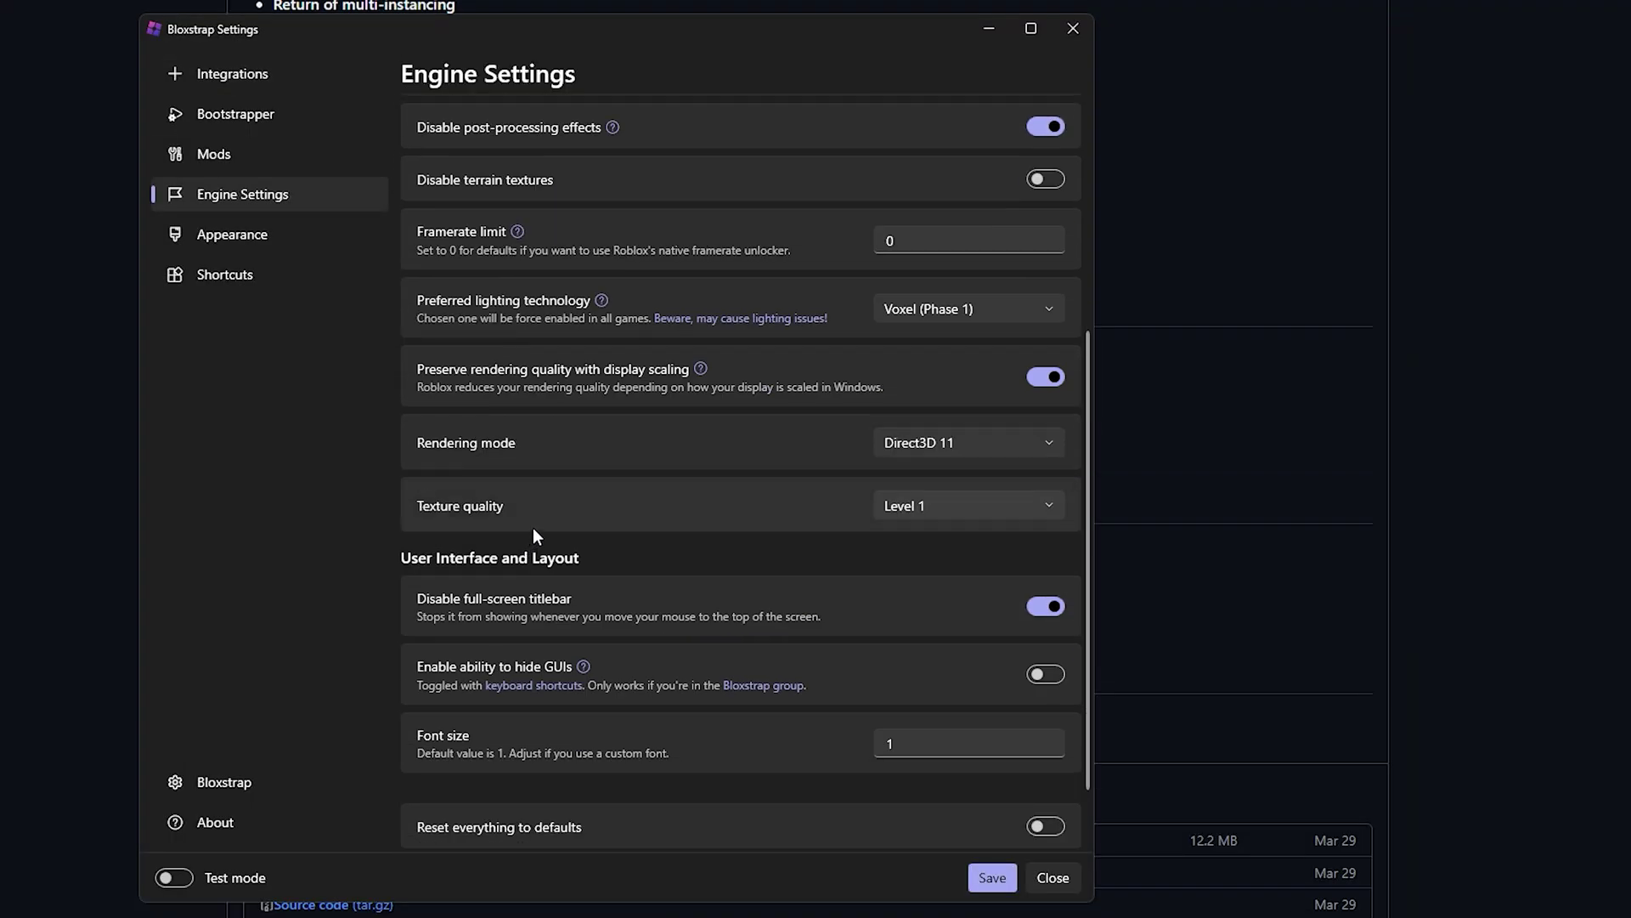
scroll(796, 637, "down", 1)
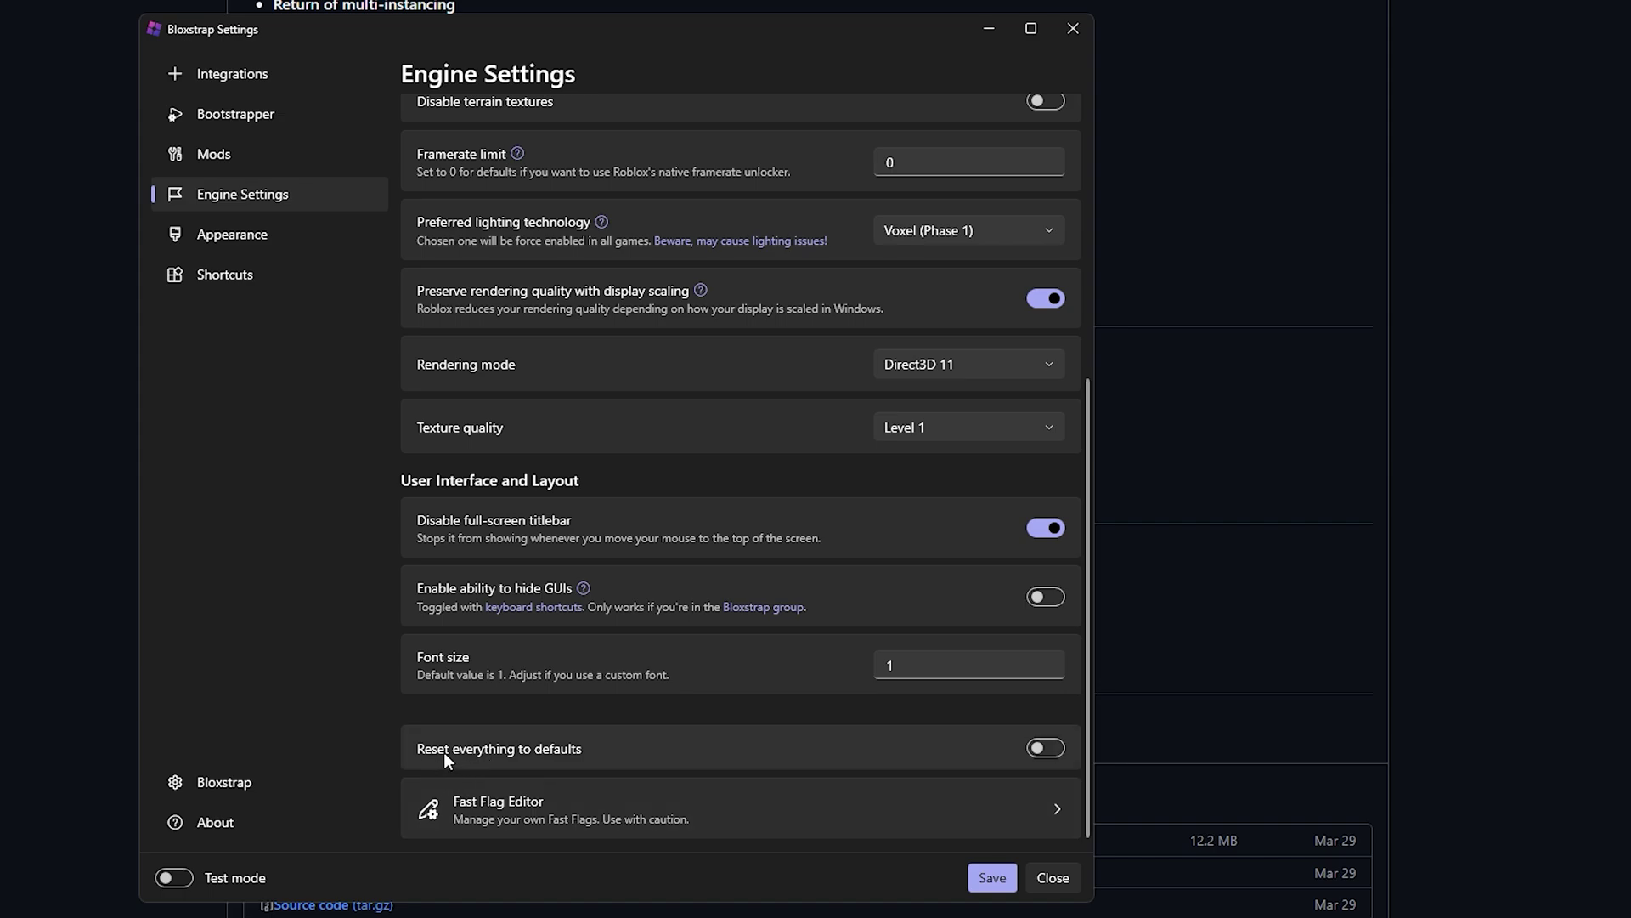
left_click(1040, 752)
left_click(996, 877)
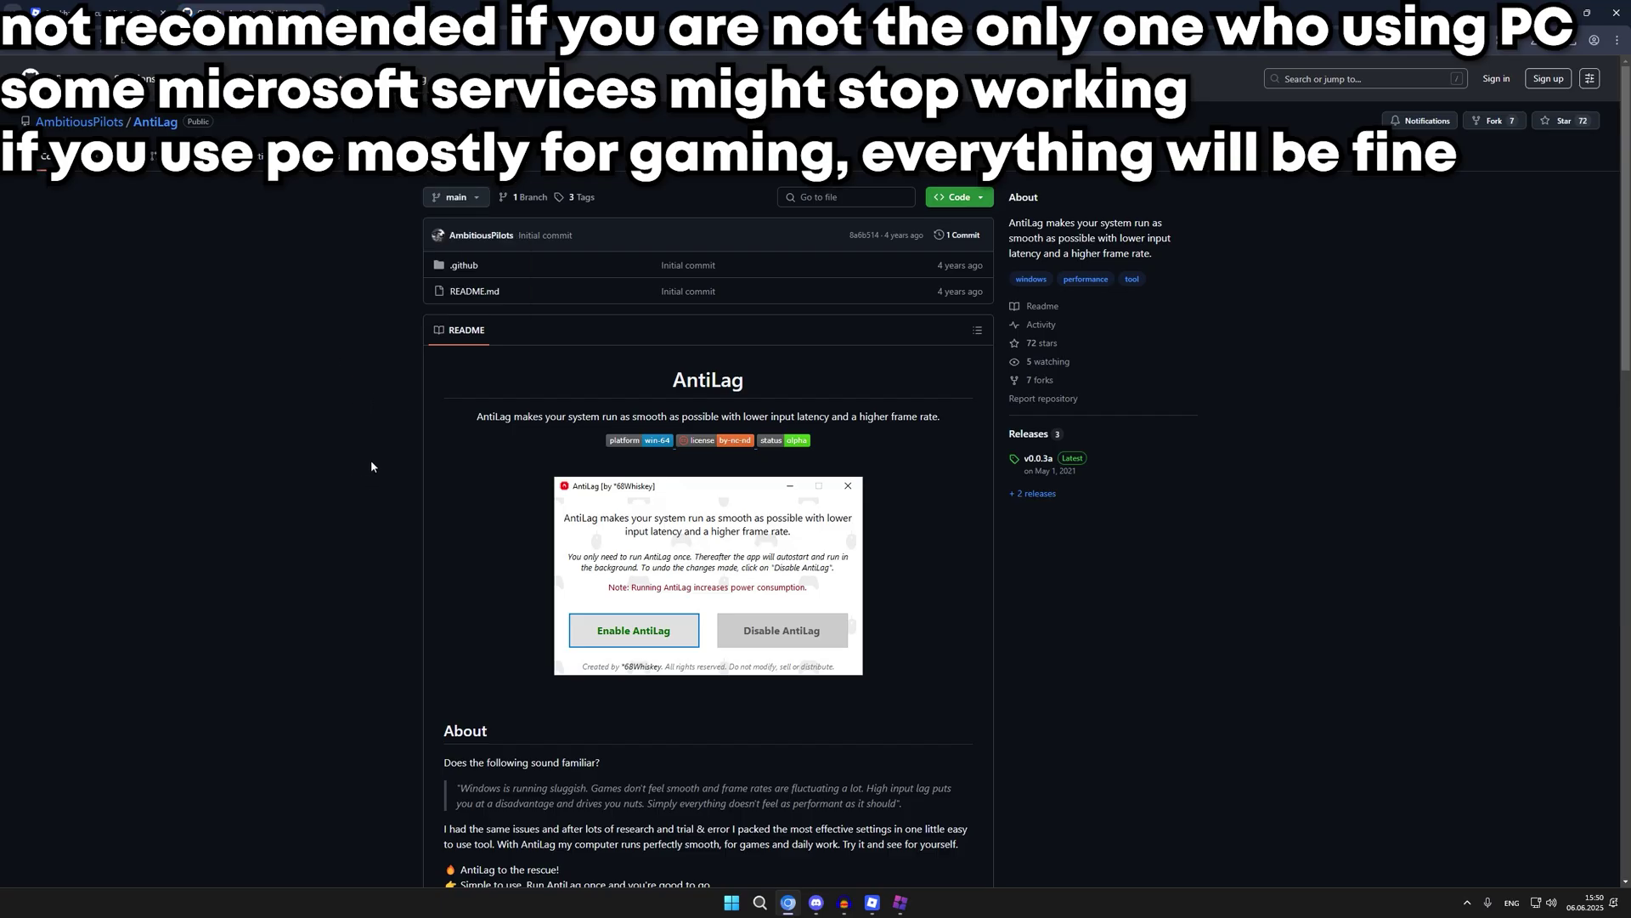
Step: Look over the AntiLag repository's description on GitHub and open its latest release, v0.0.3a
double_click(696, 388)
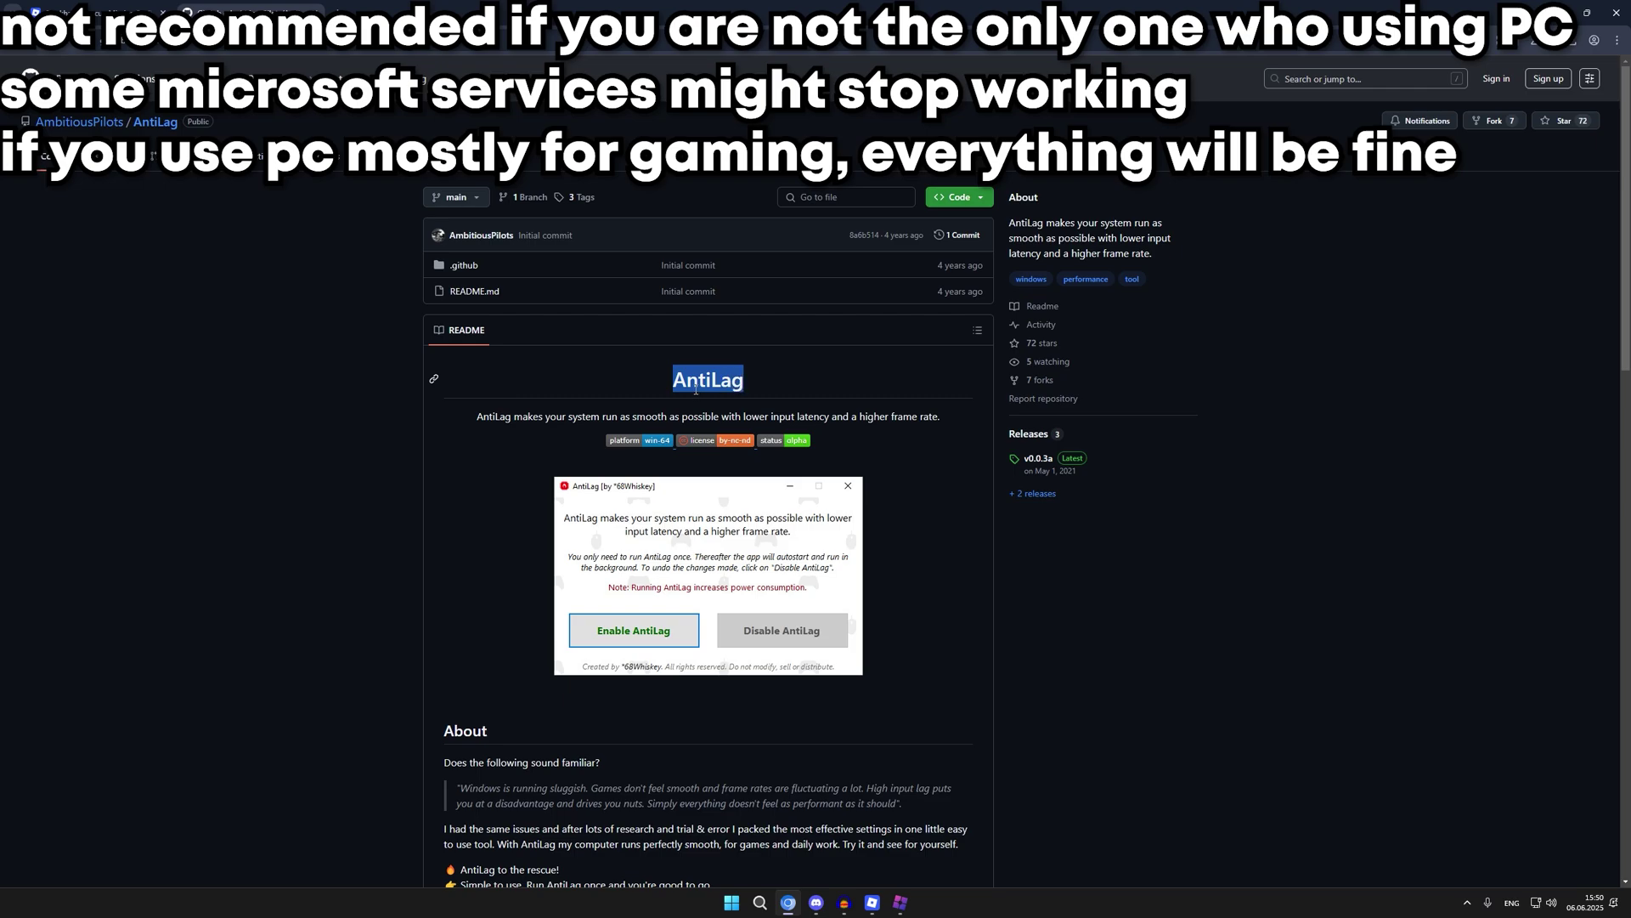
left_click(485, 427)
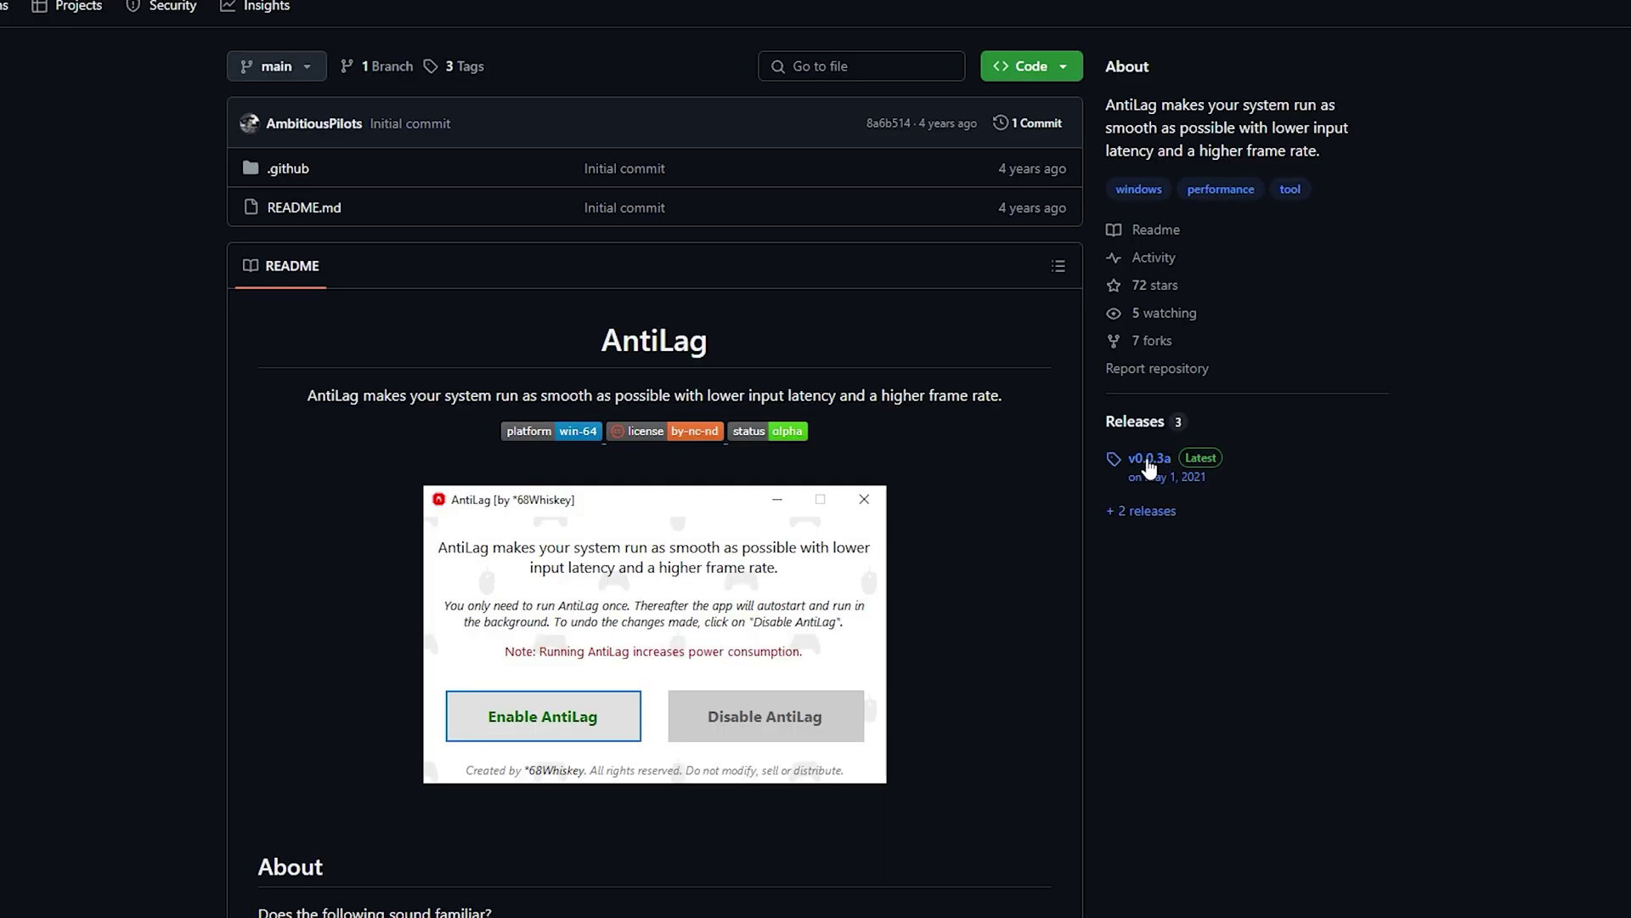
left_click(1149, 463)
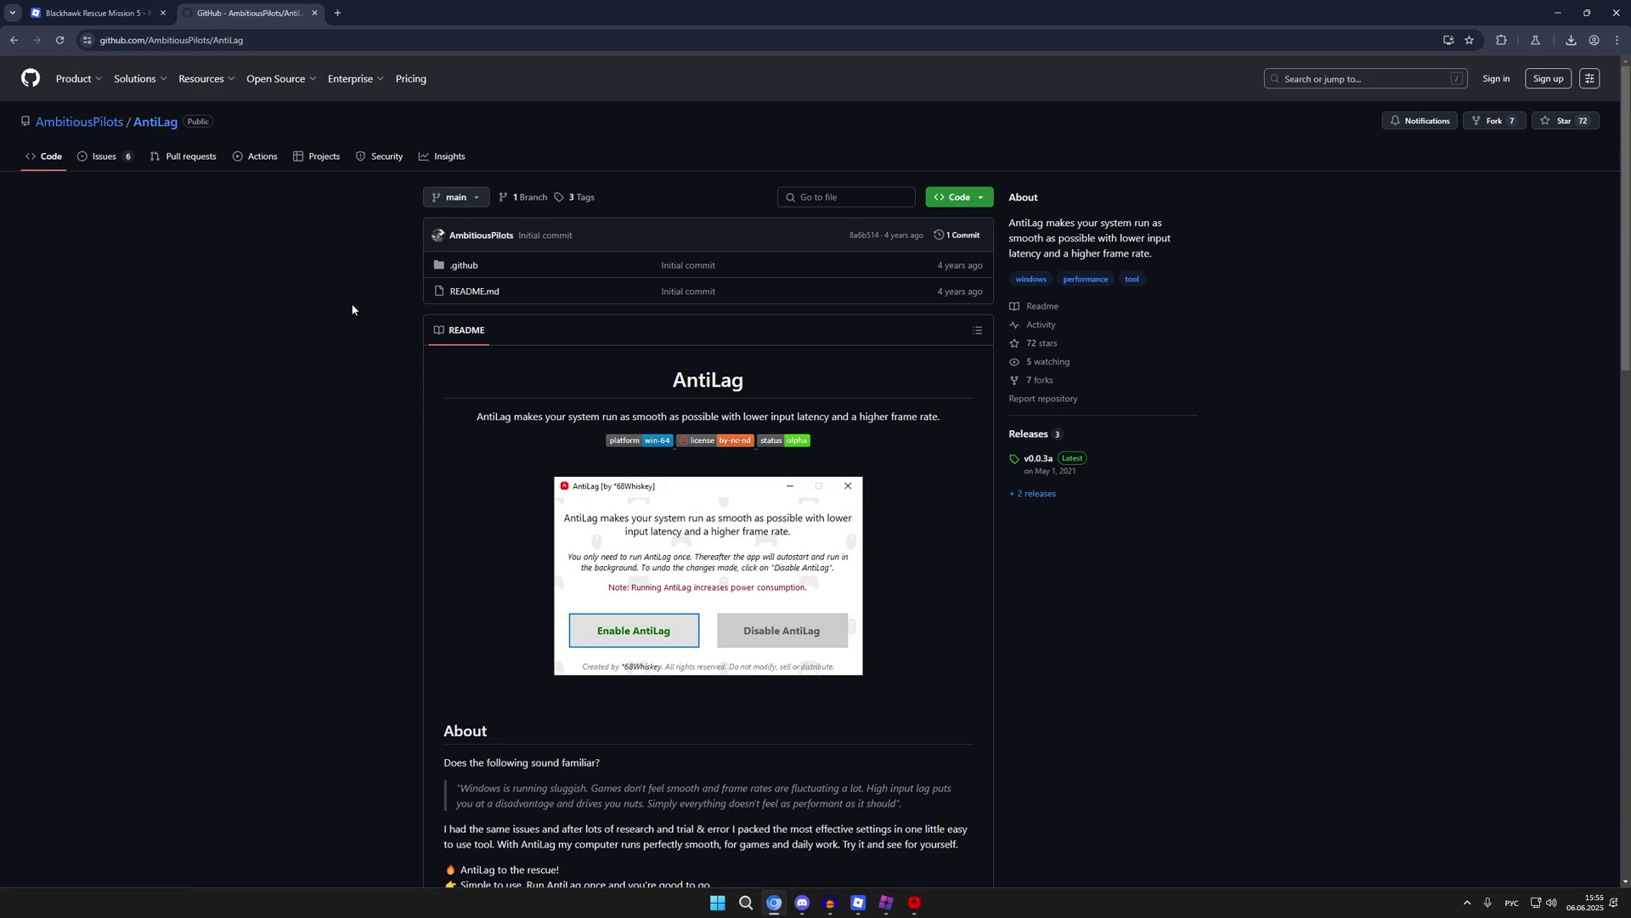
scroll(409, 273, "down", 1)
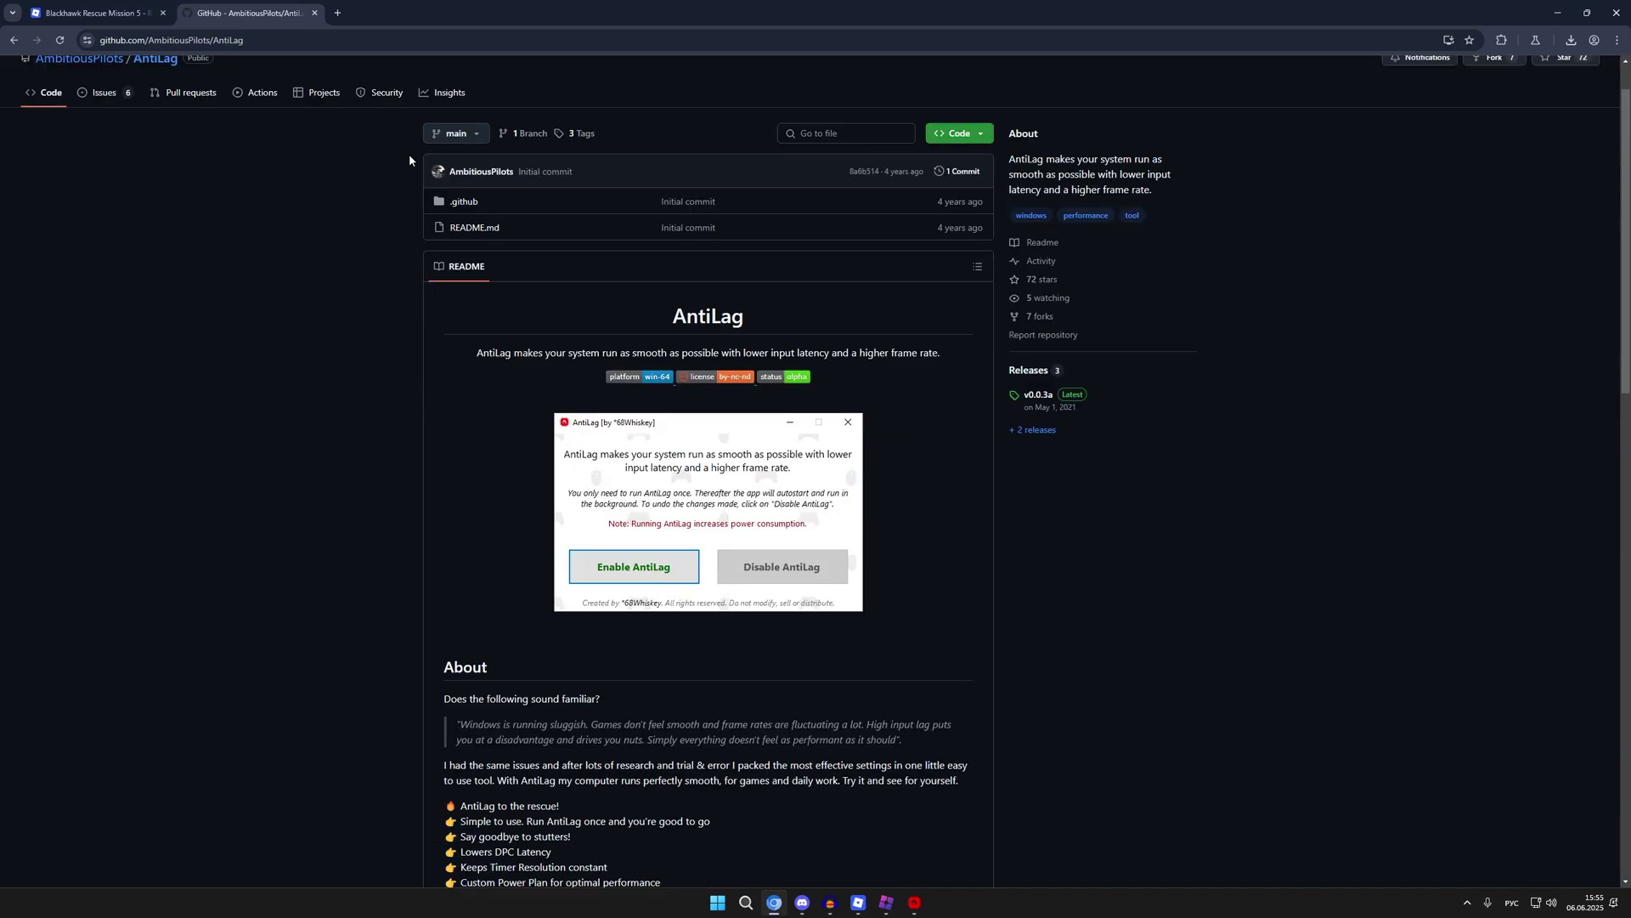